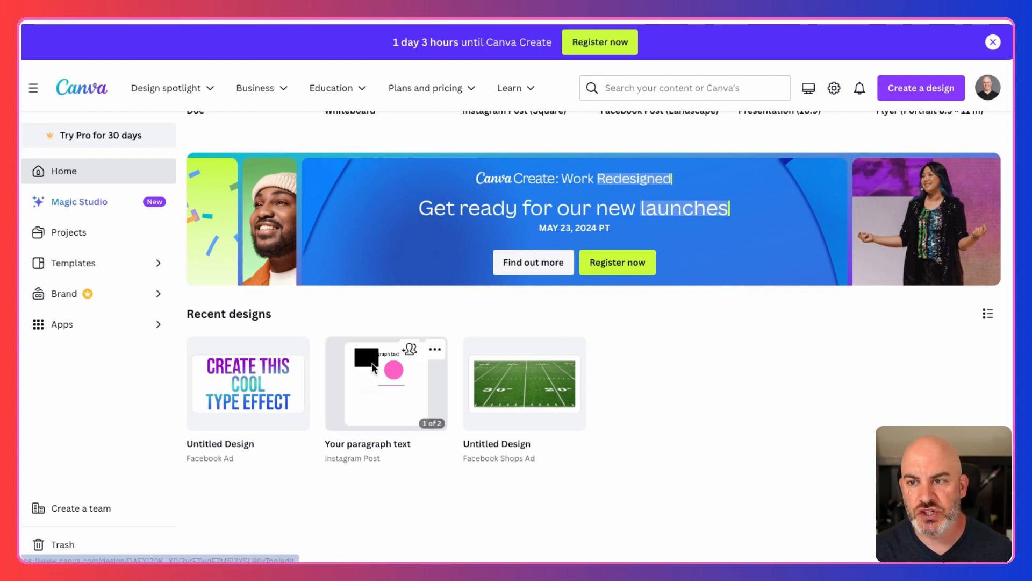
Open the recent Facebook Ad design with the gradient type effect, inspect its text graphic, and return to the home page
left_click(252, 400)
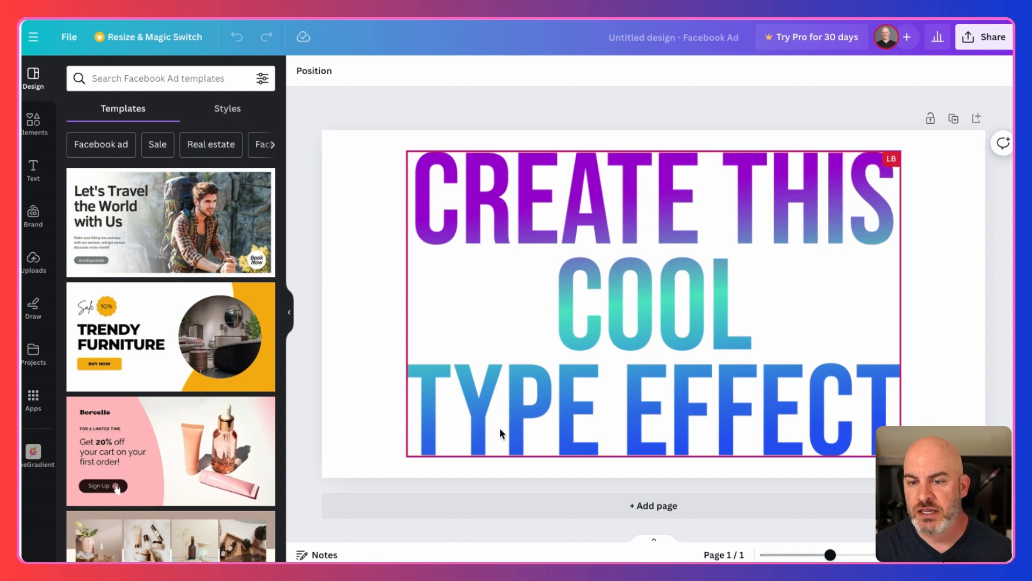
left_click(731, 322)
mouse_move(712, 322)
left_mouse_down()
mouse_move(686, 317)
mouse_move(715, 325)
left_mouse_up()
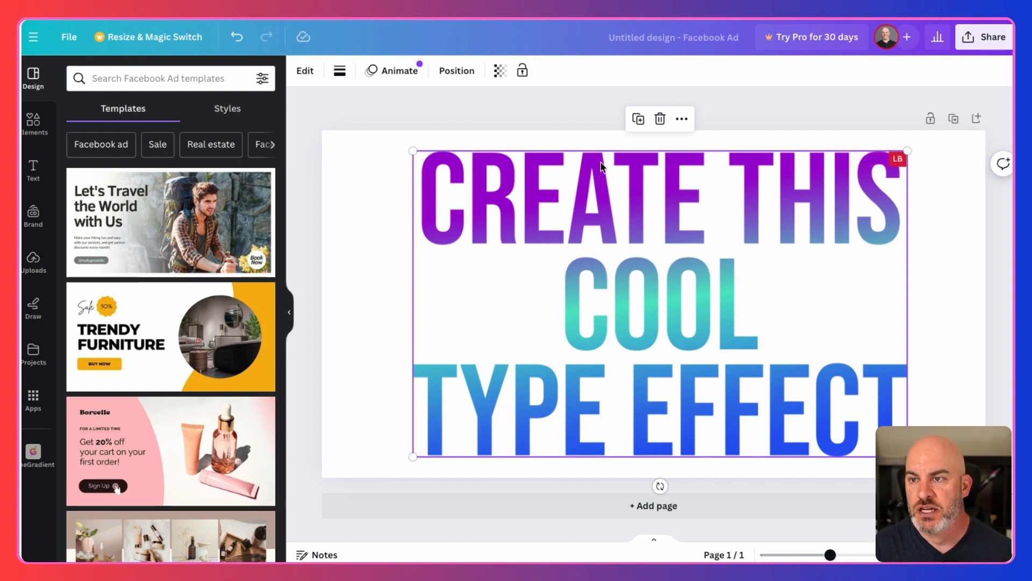
left_click(27, 40)
left_click(51, 38)
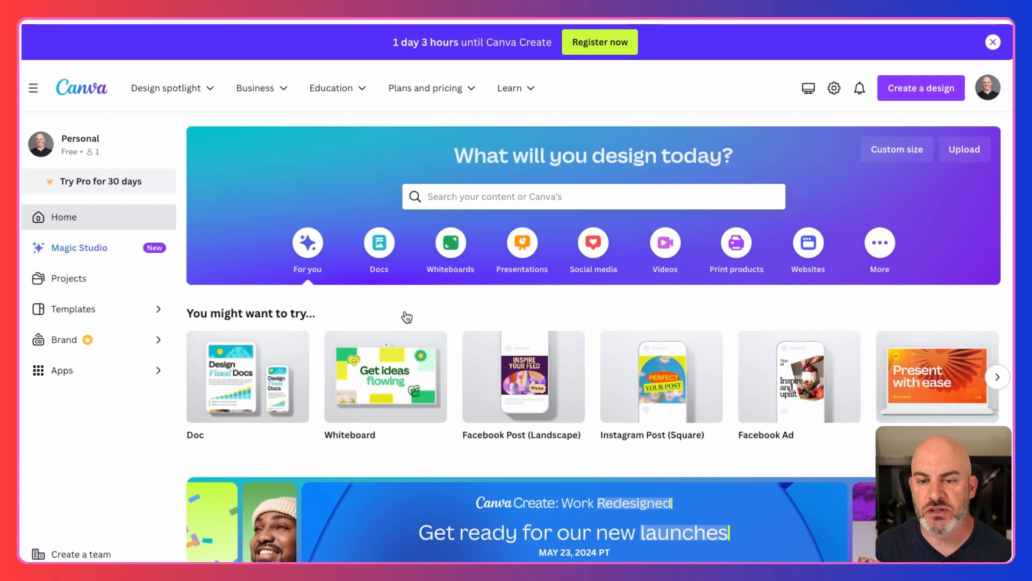
Create a new blank Facebook Ad design
scroll(405, 311, "down", 6)
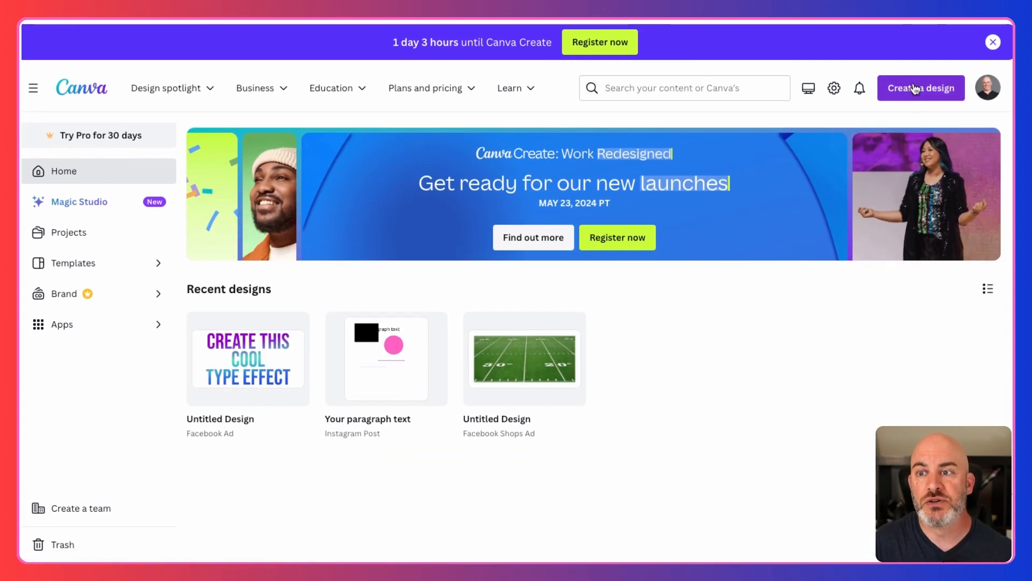
left_click(914, 88)
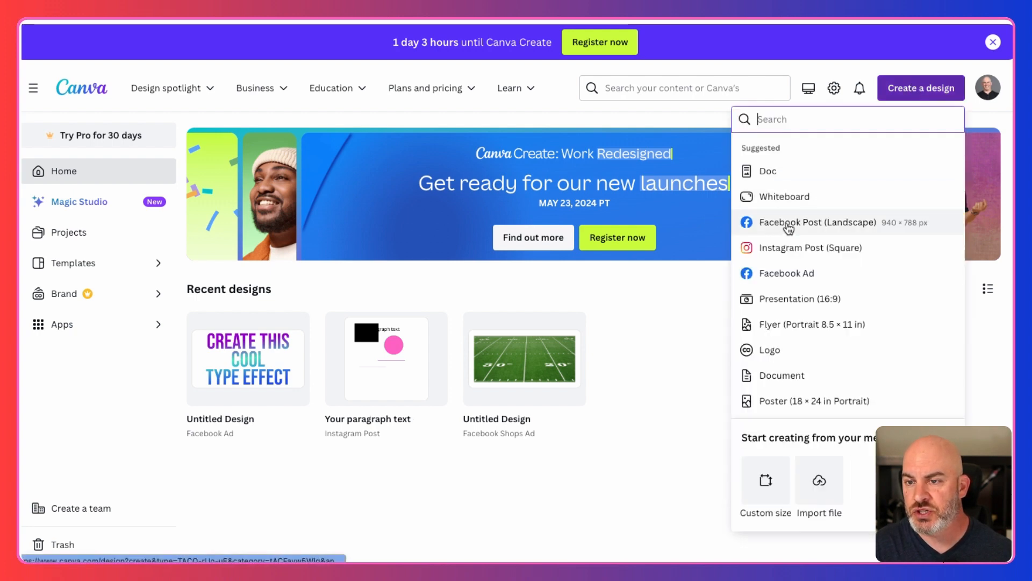
left_click(782, 274)
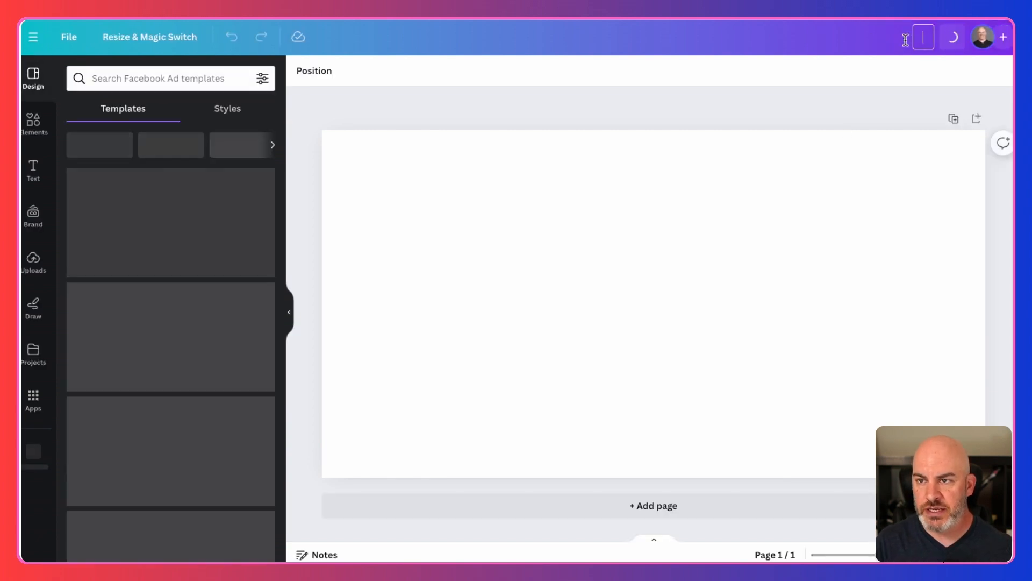
Name the new design "Demo - Type Gradiant"
type("Demo")
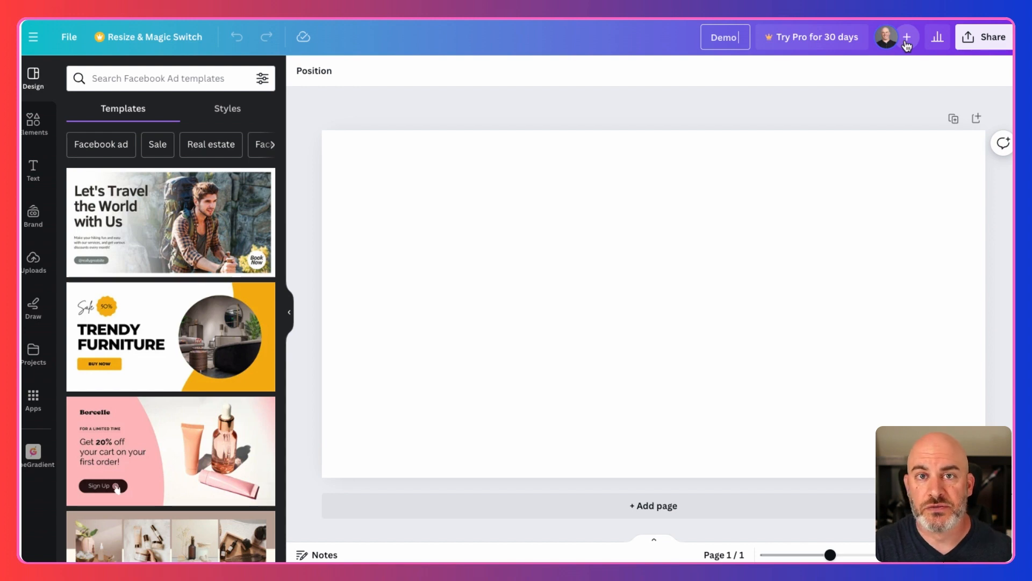
type(" -")
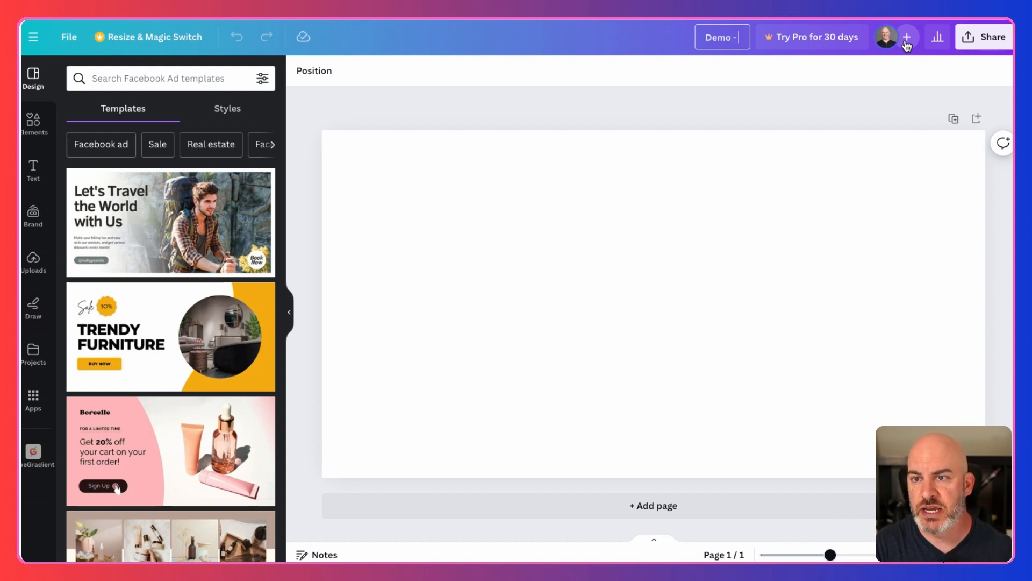
type(" T")
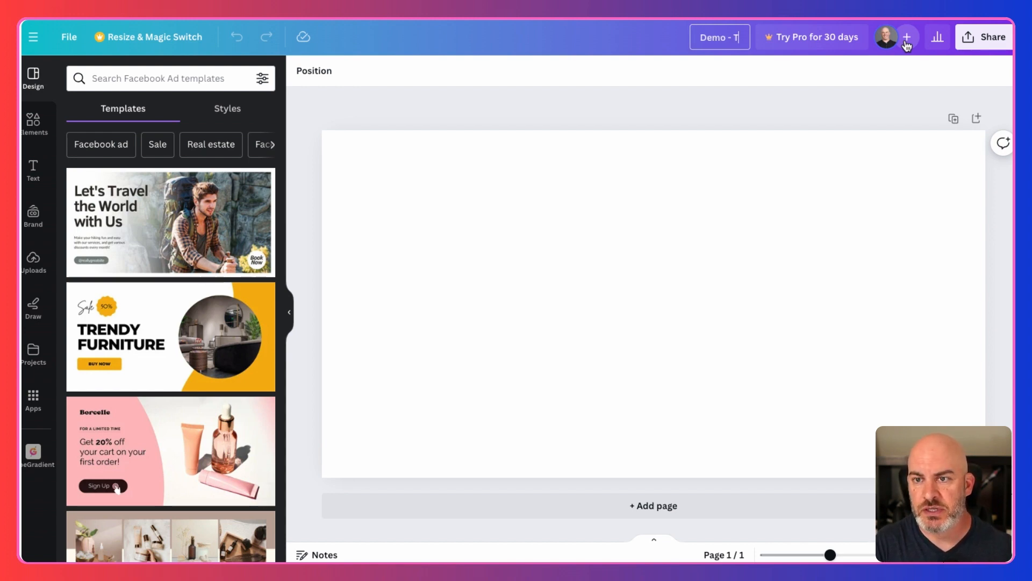
type("ype Gradiant")
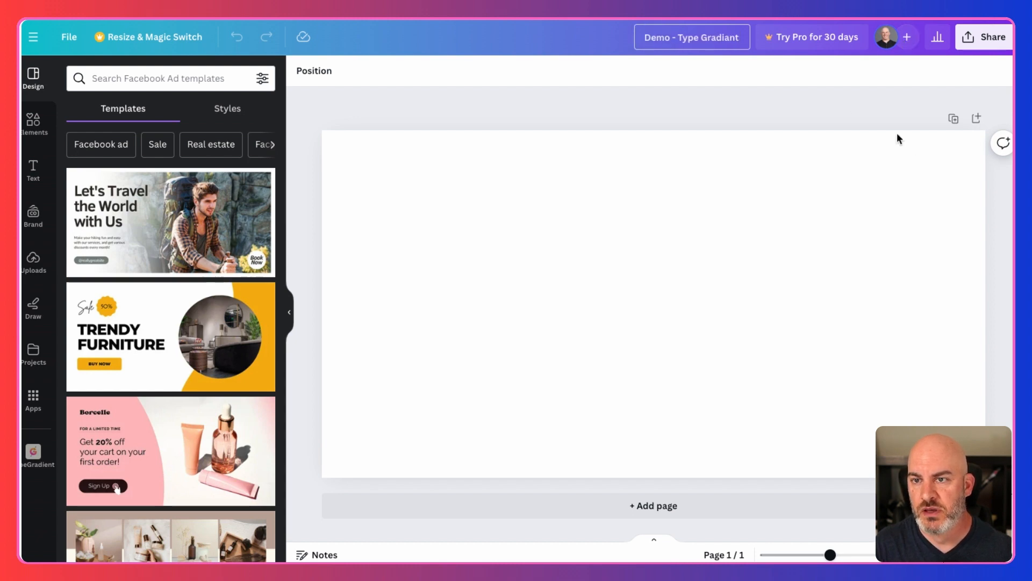
key("Return")
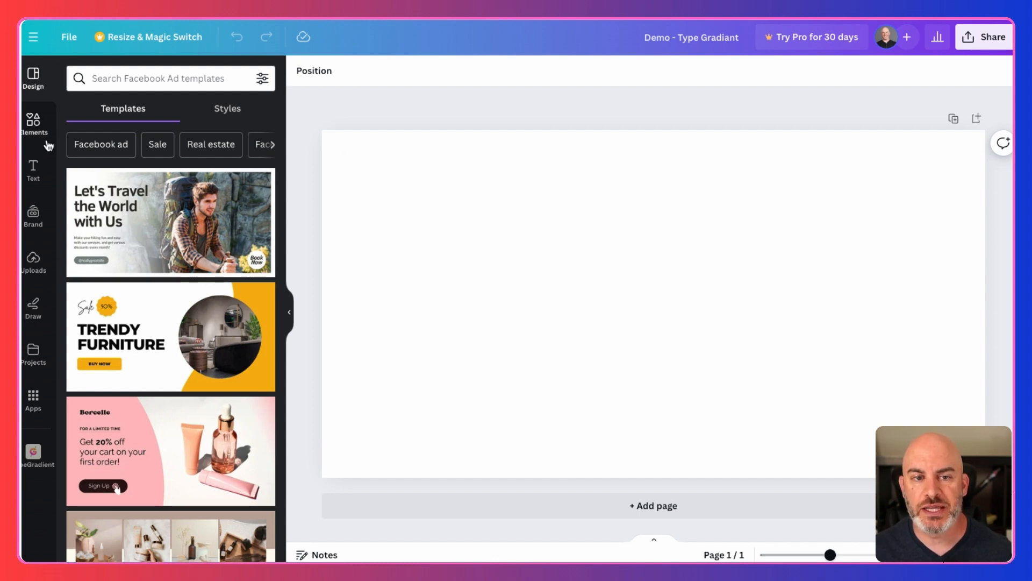
Browse the available Canva apps, looking through the featured, popular and AI-powered sections and the category filters
left_click(33, 401)
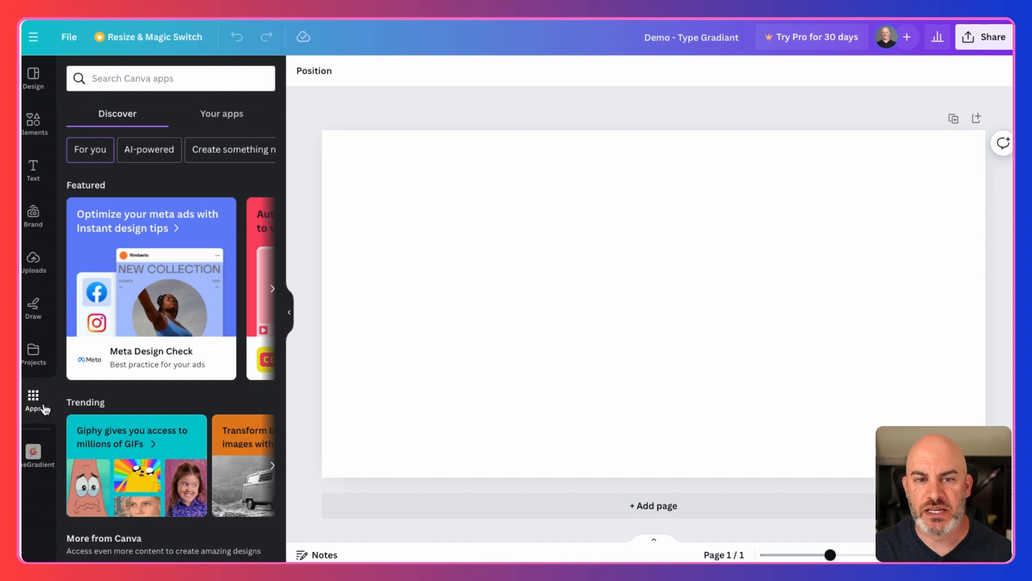
scroll(108, 453, "down", 7)
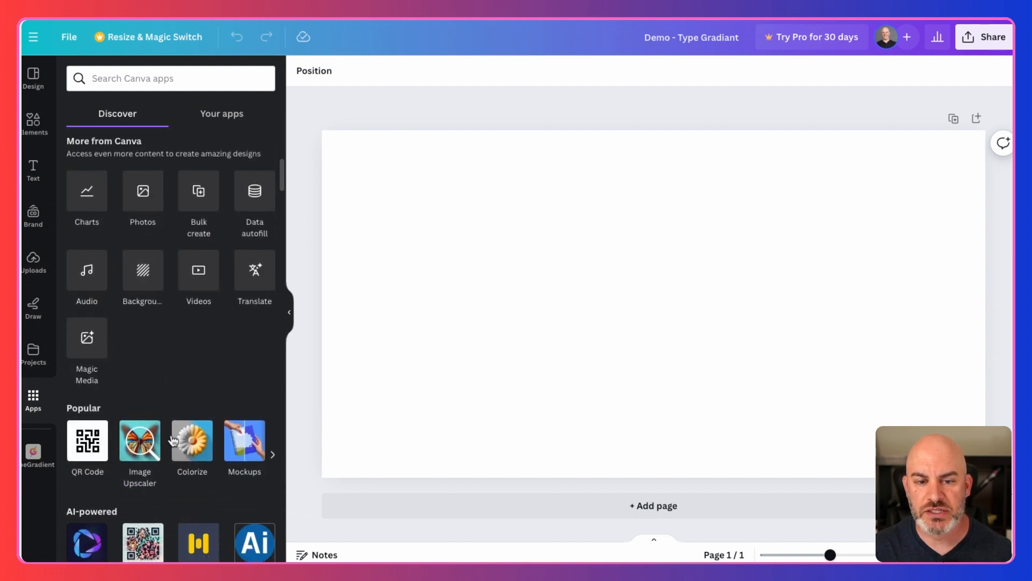
scroll(173, 450, "down", 5)
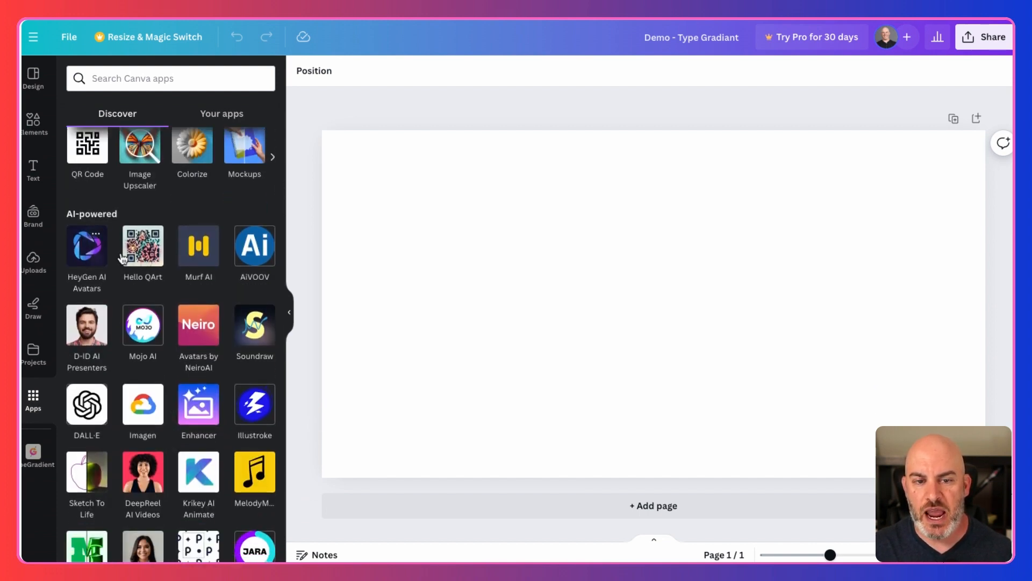
scroll(172, 402, "down", 3)
scroll(172, 401, "down", 10)
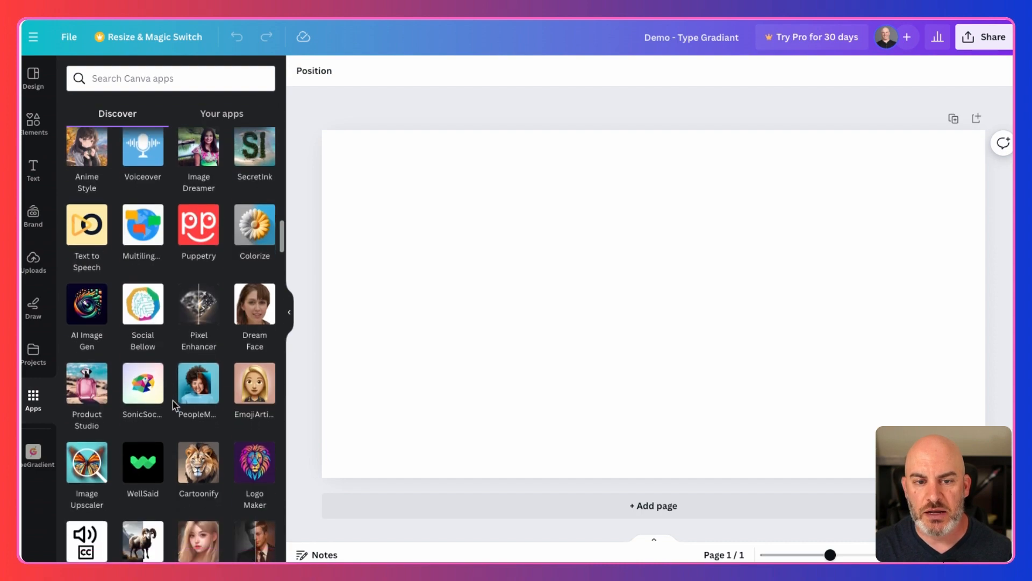
scroll(173, 401, "up", 20)
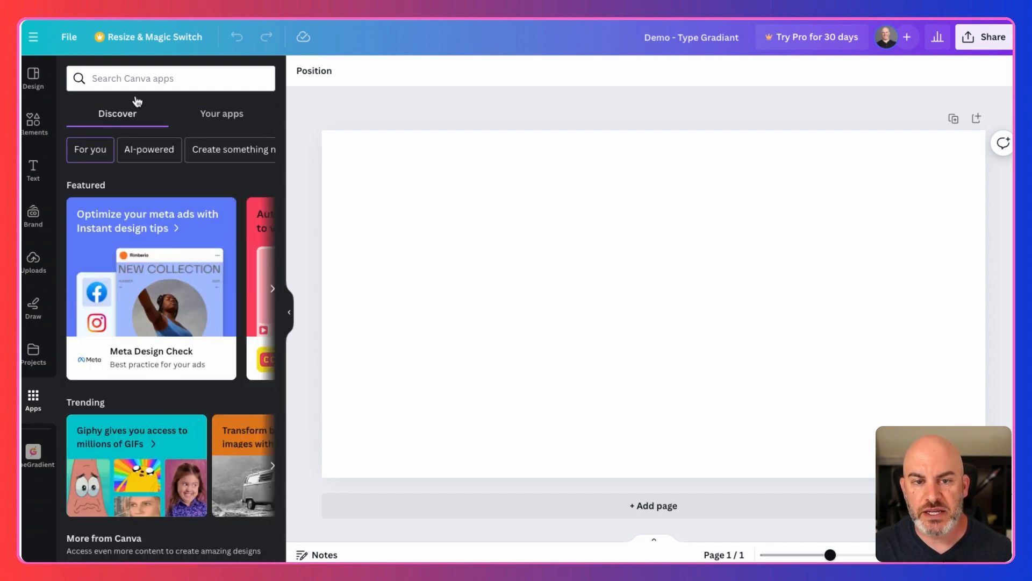
scroll(249, 162, "right", 1)
scroll(252, 164, "right", 1)
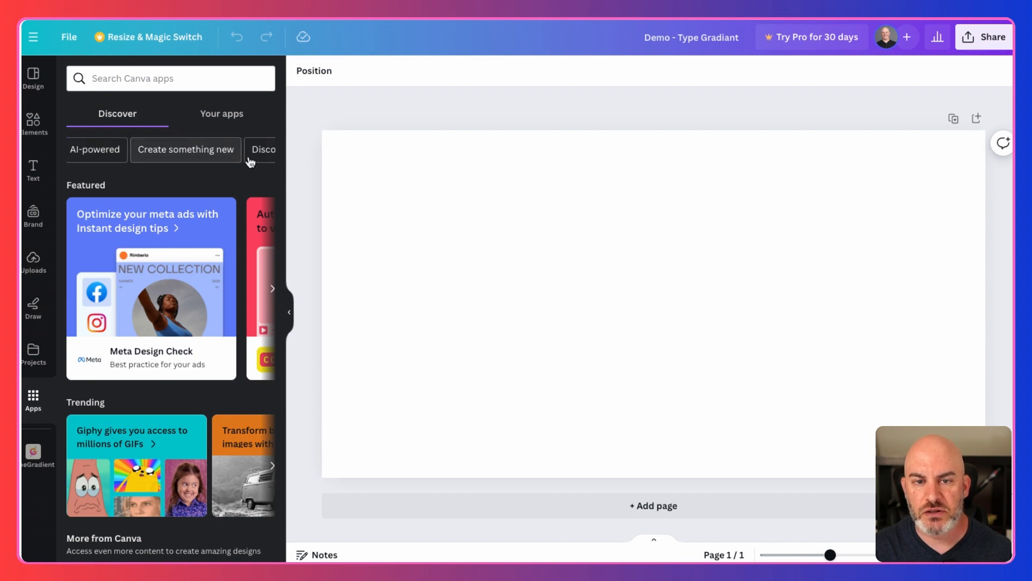
scroll(145, 162, "right", 1)
scroll(164, 162, "right", 3)
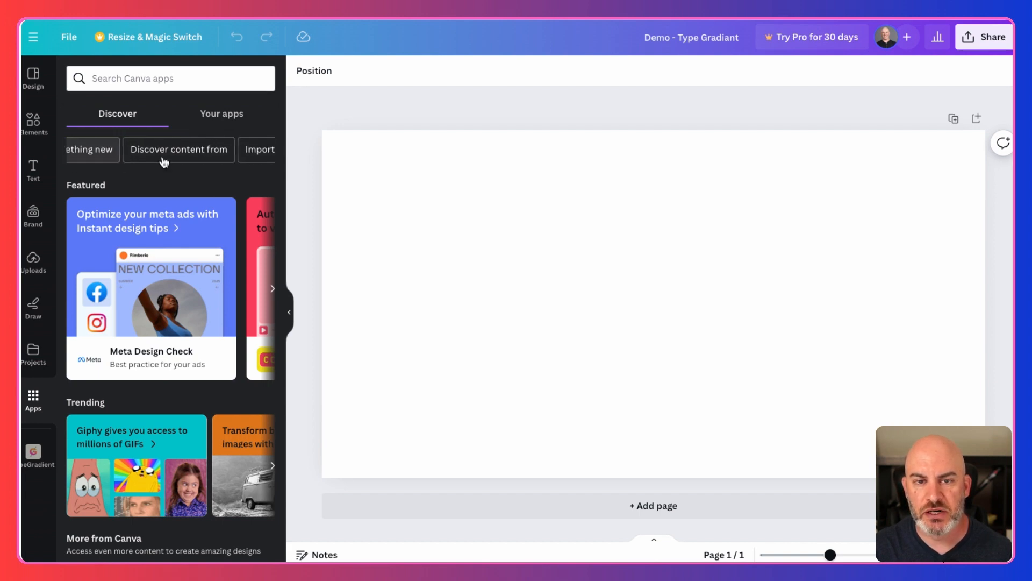
scroll(163, 161, "left", 5)
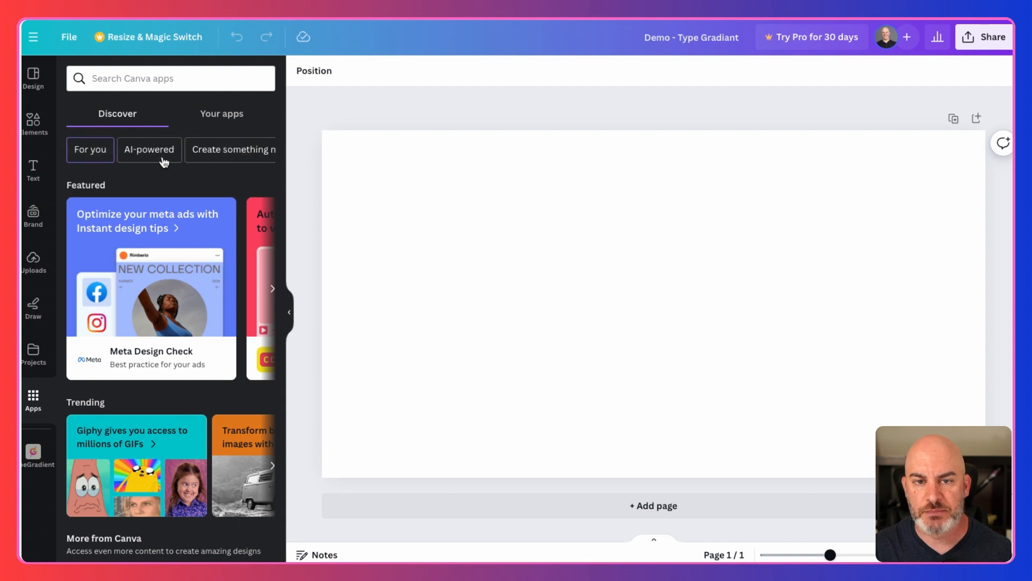
Search the Canva apps for "type grad"
left_click(123, 78)
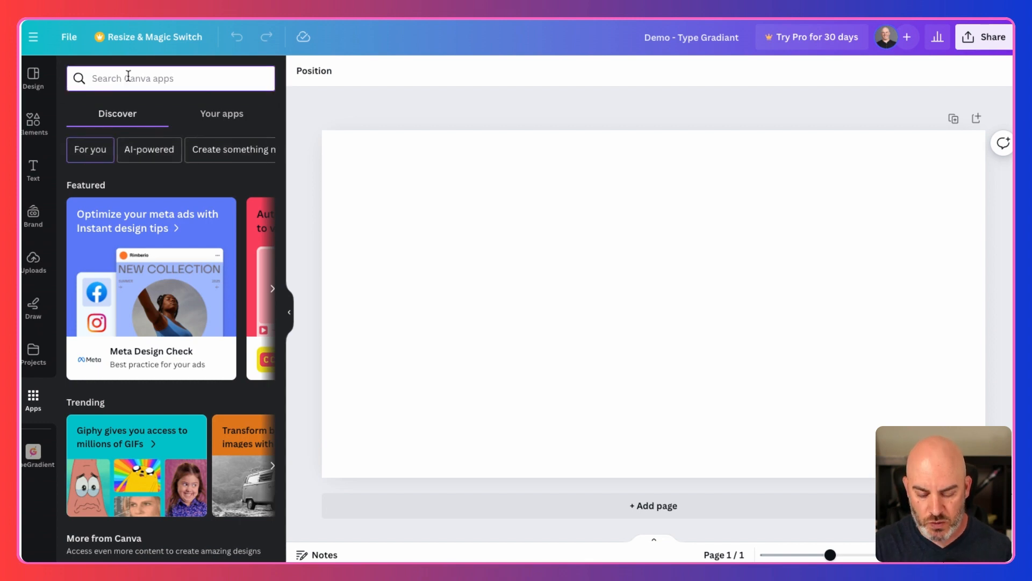
type("t")
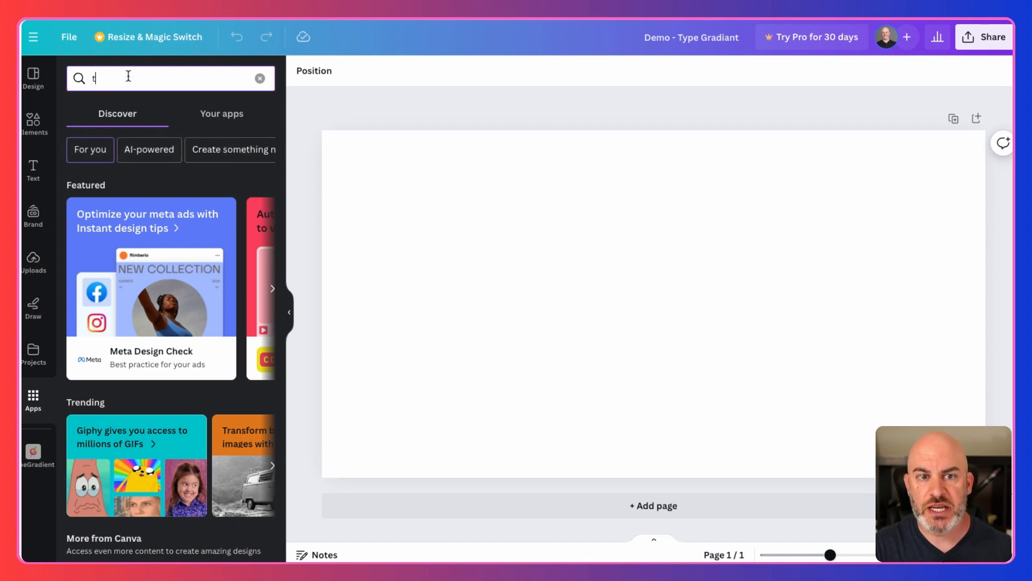
type("ype grad")
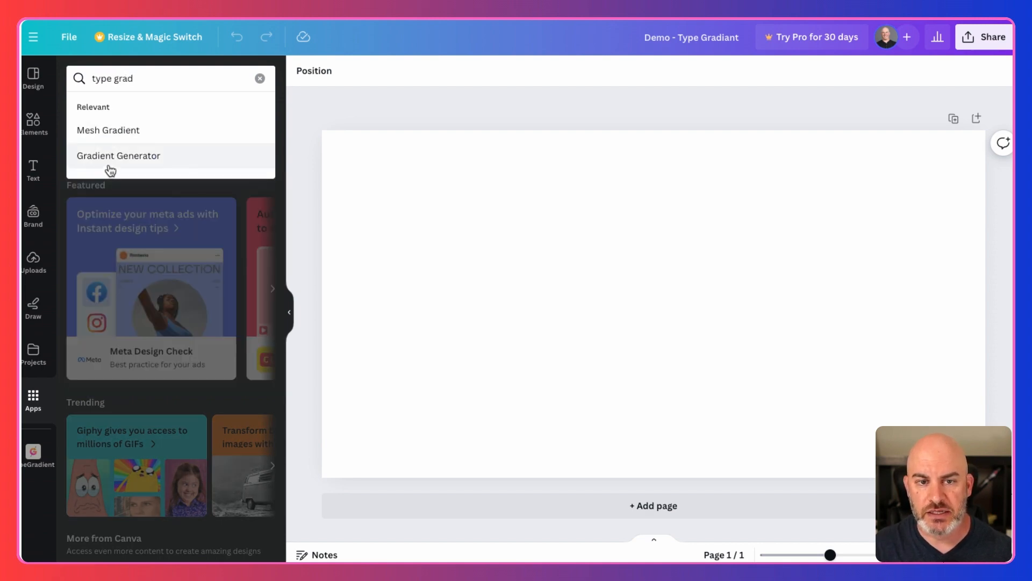
Search the apps for "type", choose the TypeGradient suggestion and open that app in the design
triple_click(149, 73)
type("type")
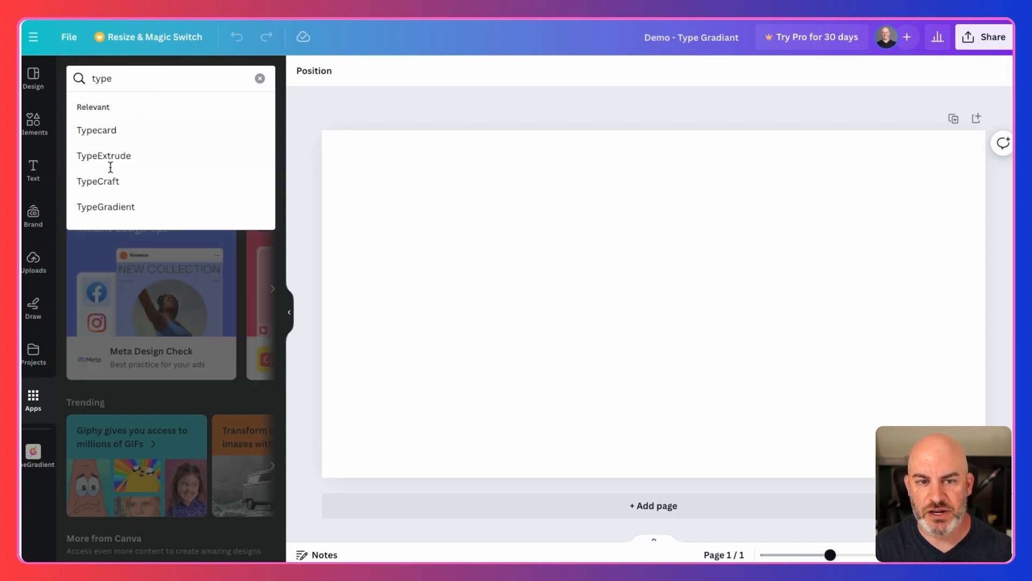
left_click(101, 207)
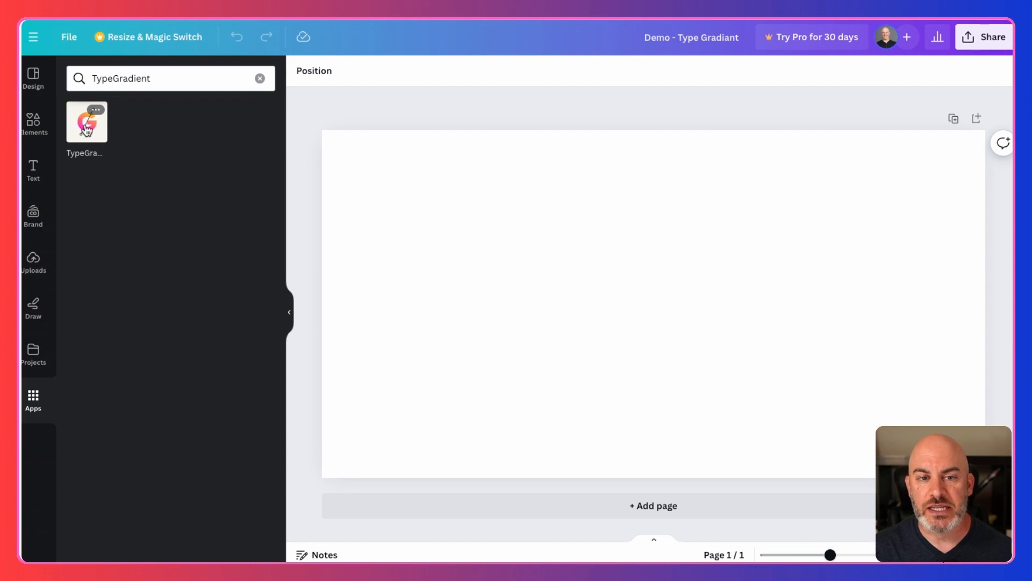
left_click(89, 132)
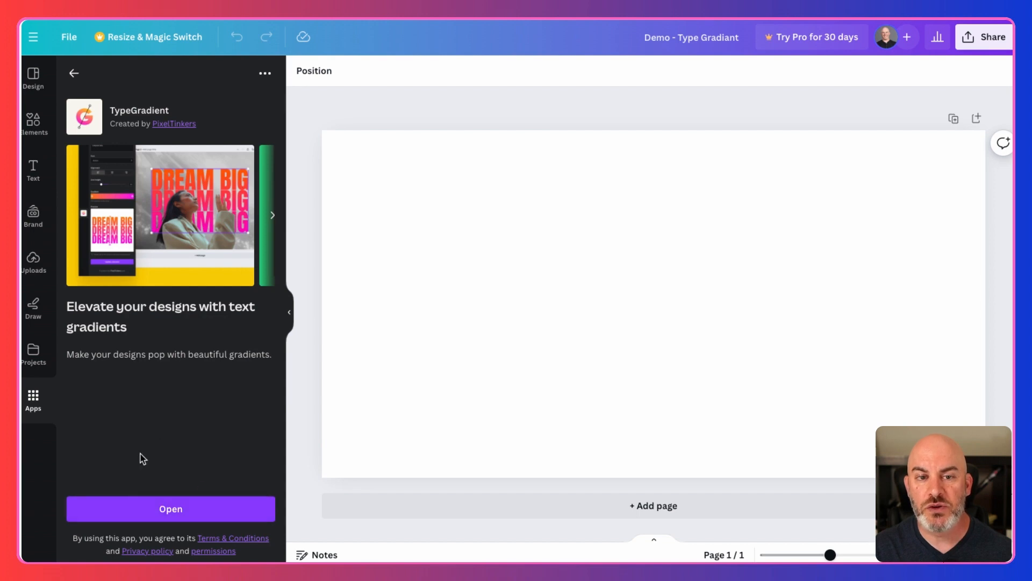
left_click(146, 510)
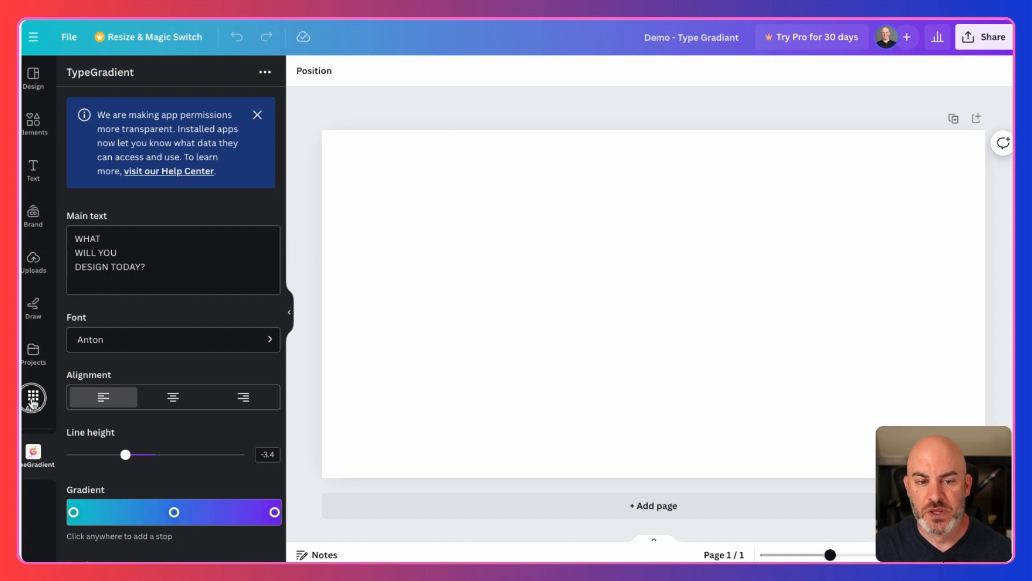
Clear the app search and remove the Mockups app from your own apps
left_click(34, 400)
left_click(259, 78)
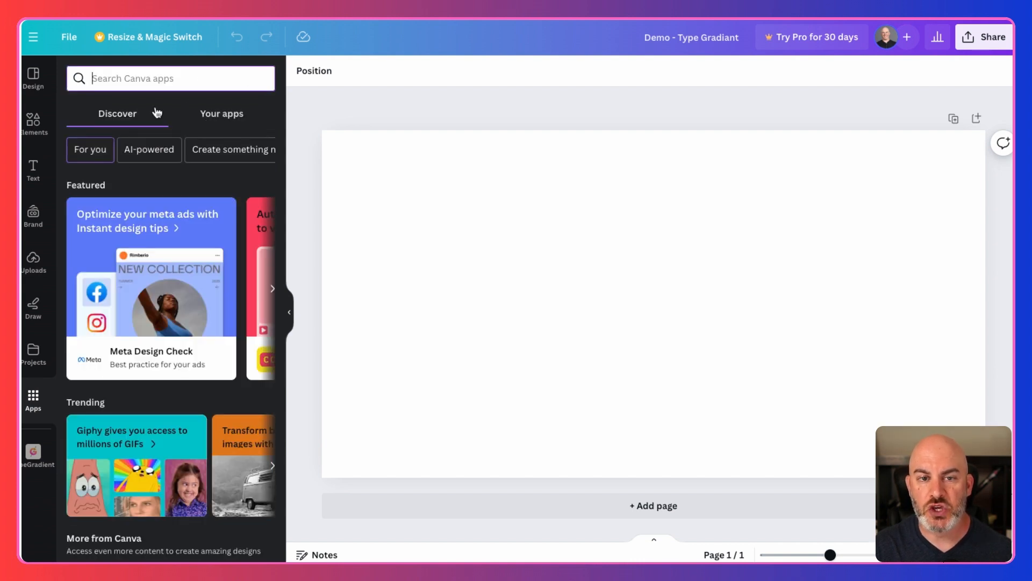
left_click(227, 116)
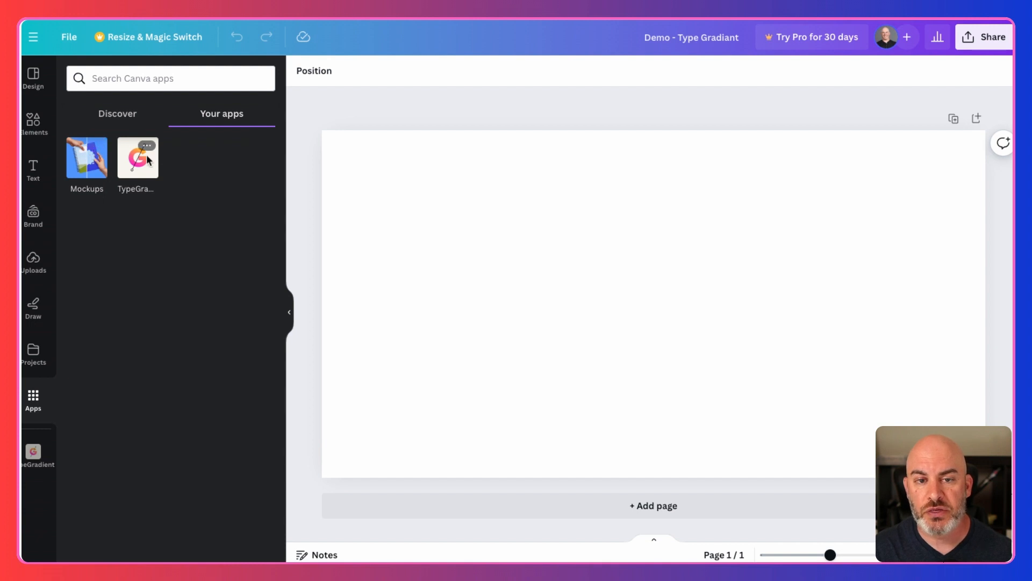
left_click(96, 147)
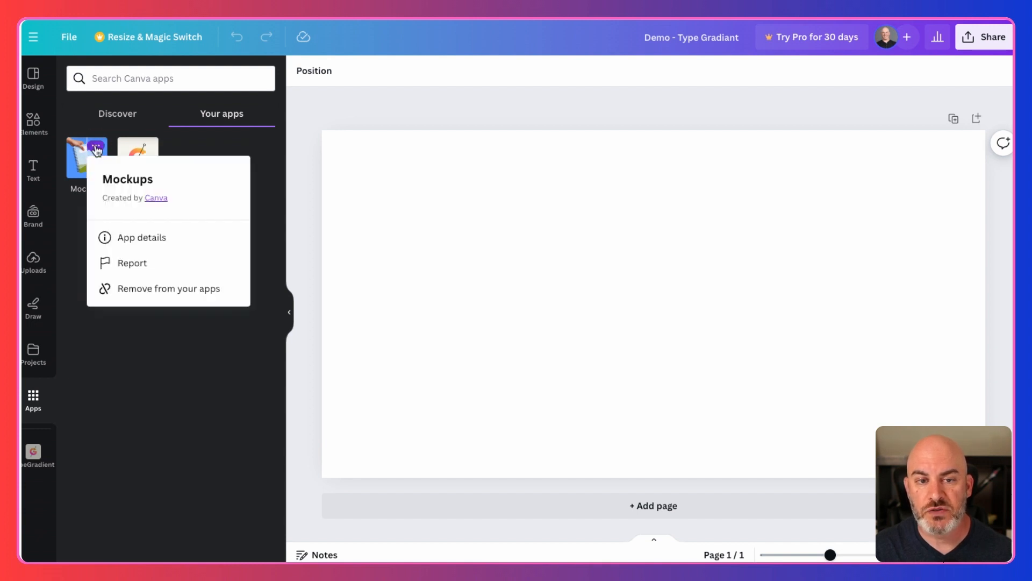
left_click(127, 291)
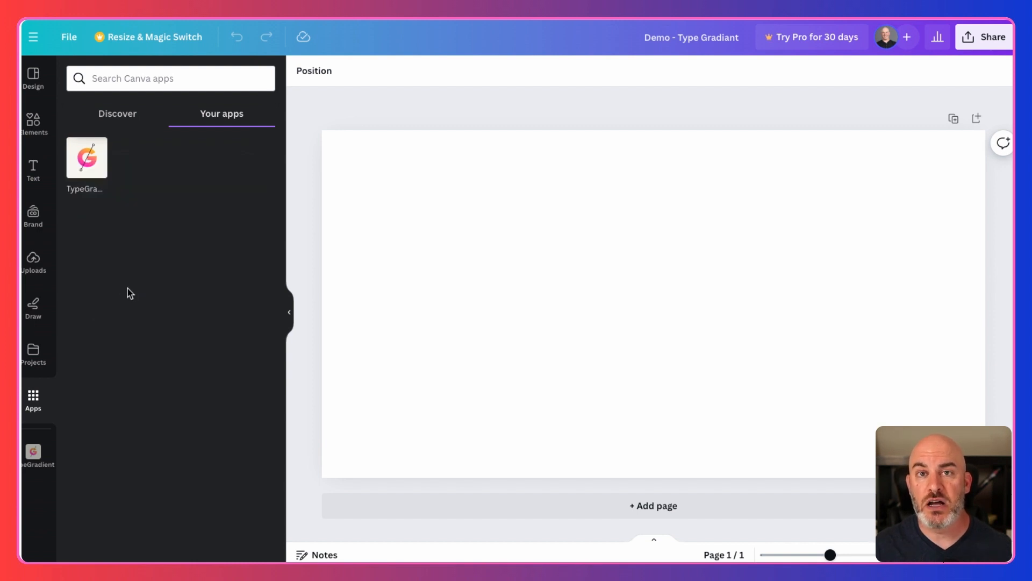
Open the TypeGradient app from your own apps and look over its text, font, alignment and gradient settings
left_click(89, 161)
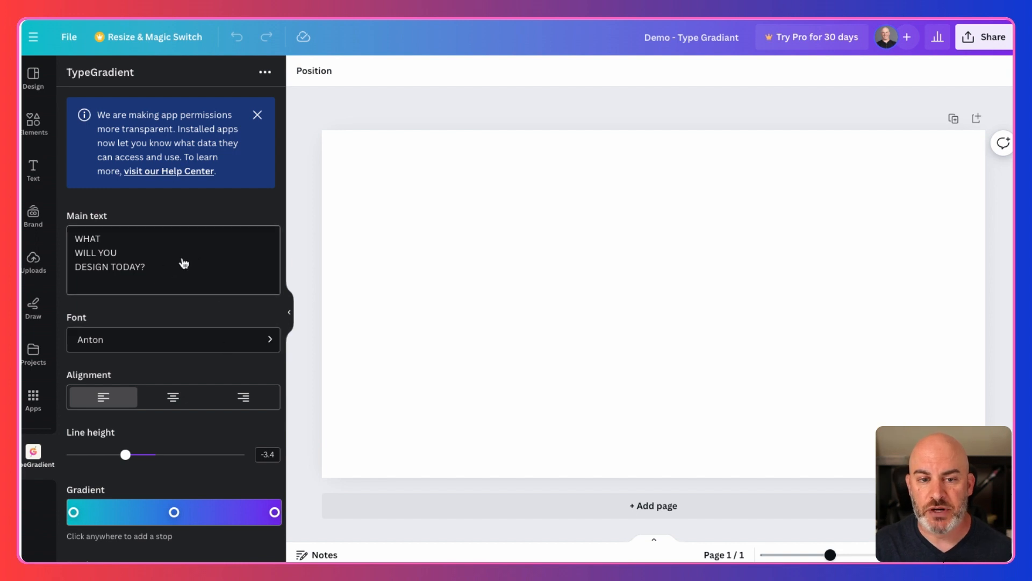
triple_click(166, 269)
left_click(166, 269)
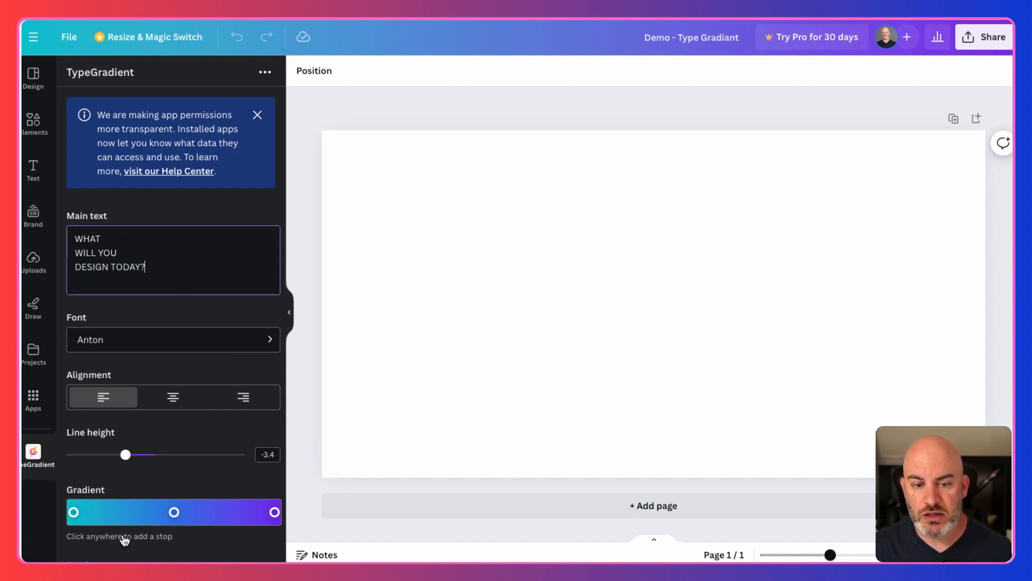
scroll(123, 535, "down", 6)
scroll(123, 535, "up", 6)
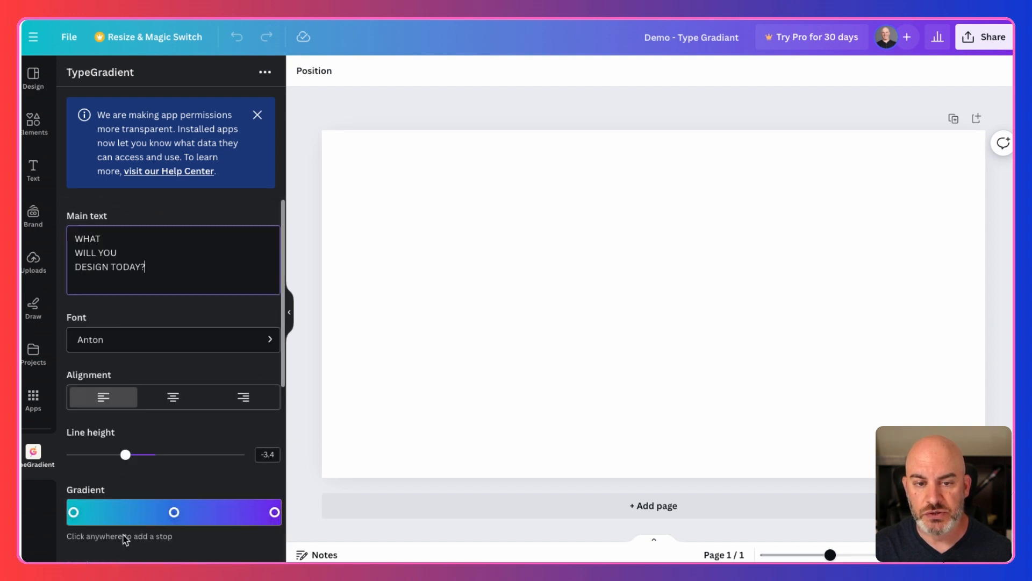
Replace the main text with "Check Out", "This Cool" and "Effect" on three separate lines
left_click_drag(150, 266, 61, 240)
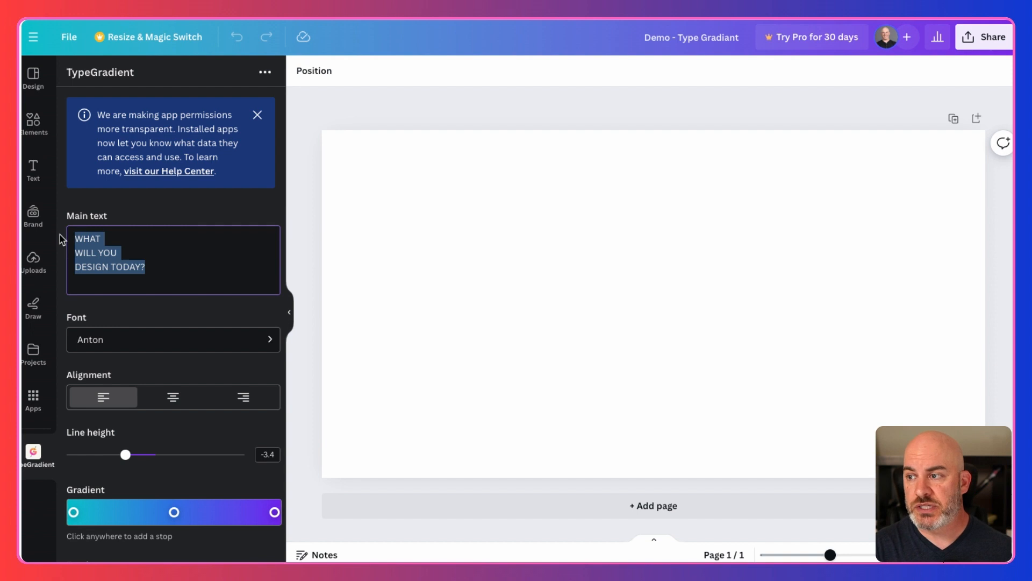
type("Ch")
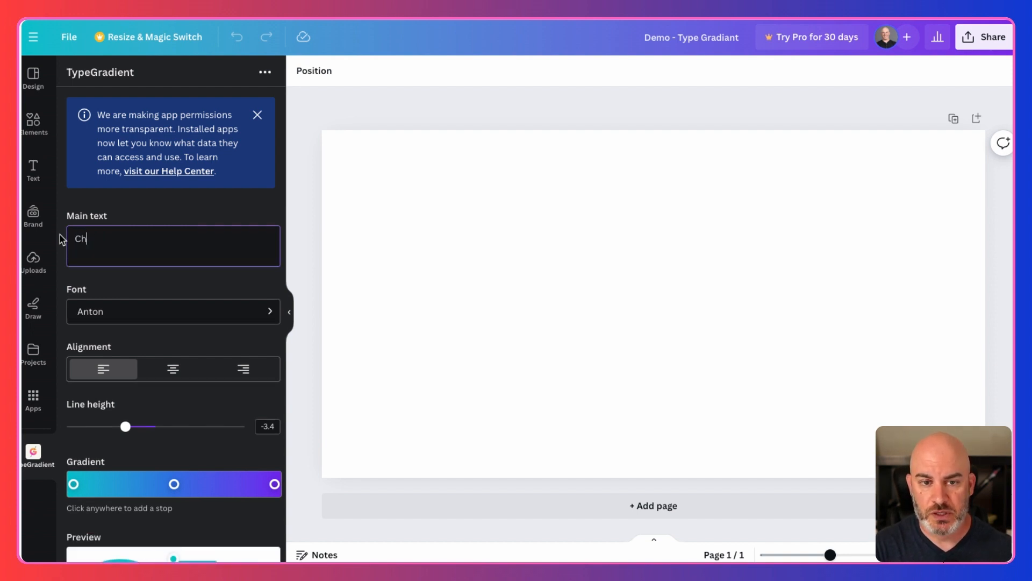
type("eck Ou")
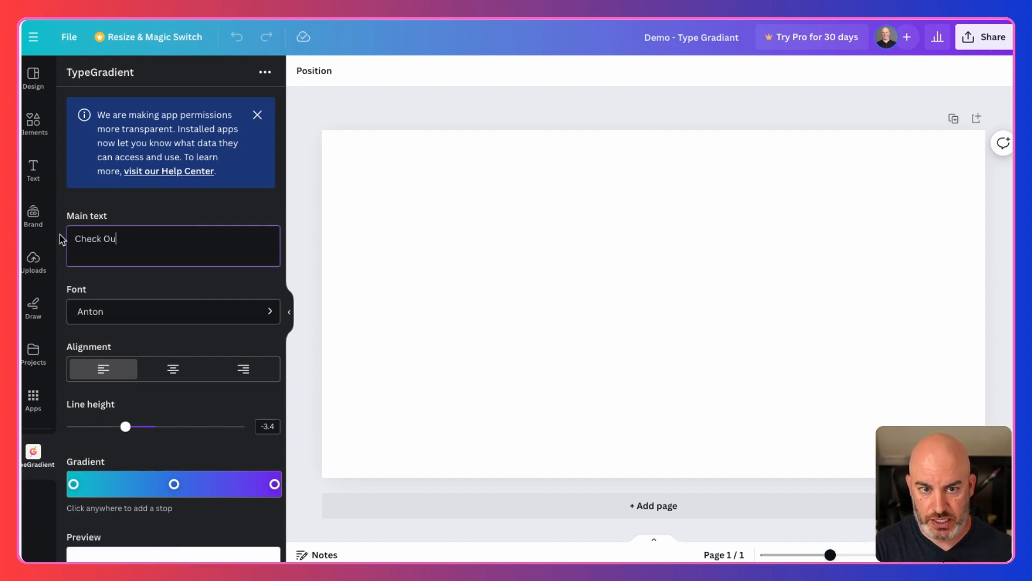
type("t")
key("Return")
type("This Cool")
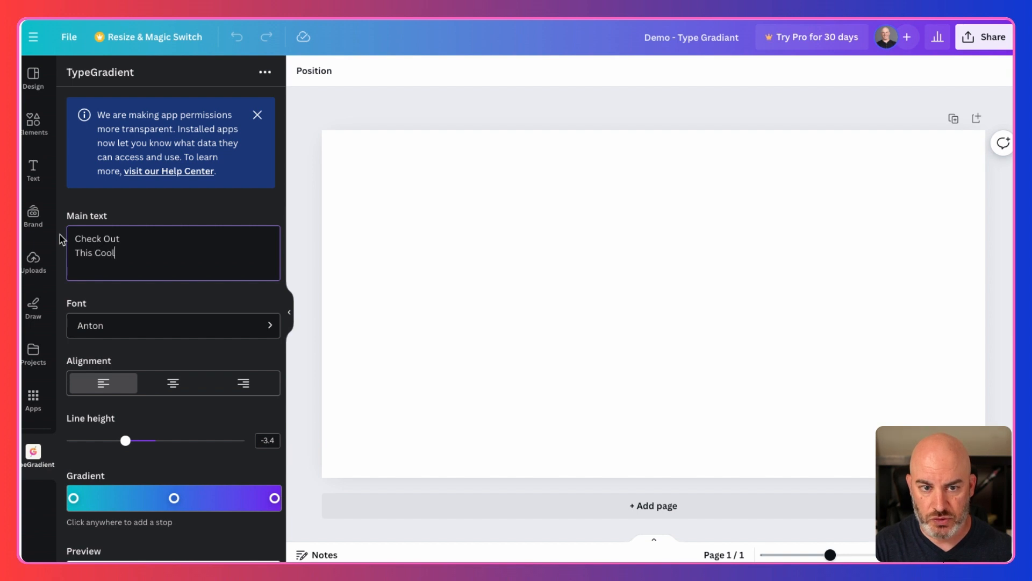
key("Return")
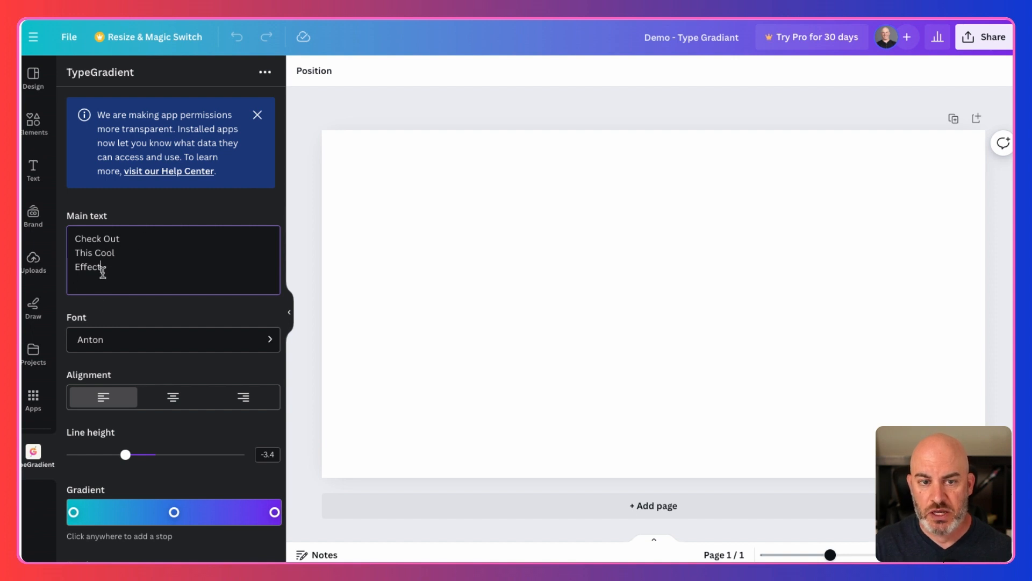
Open the font choices for the main text and look through the available typefaces
left_click_drag(106, 272, 64, 237)
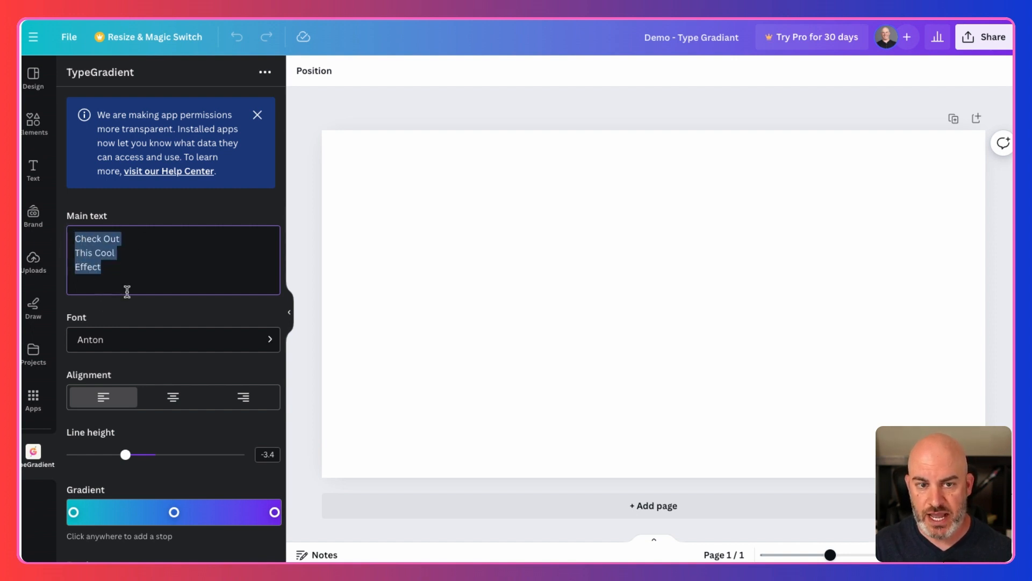
scroll(150, 315, "down", 1)
scroll(139, 276, "up", 1)
left_click(209, 342)
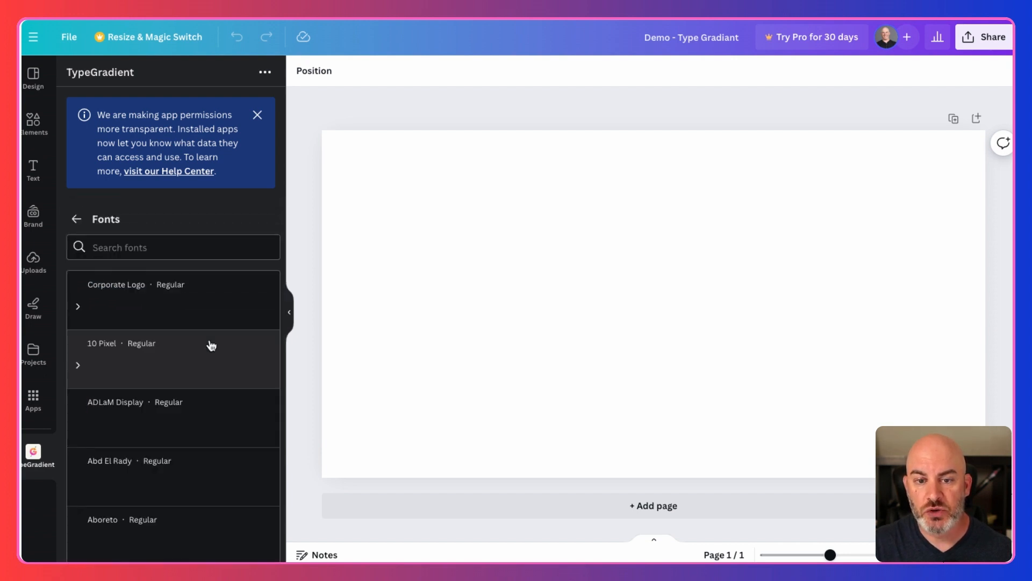
scroll(191, 403, "down", 2)
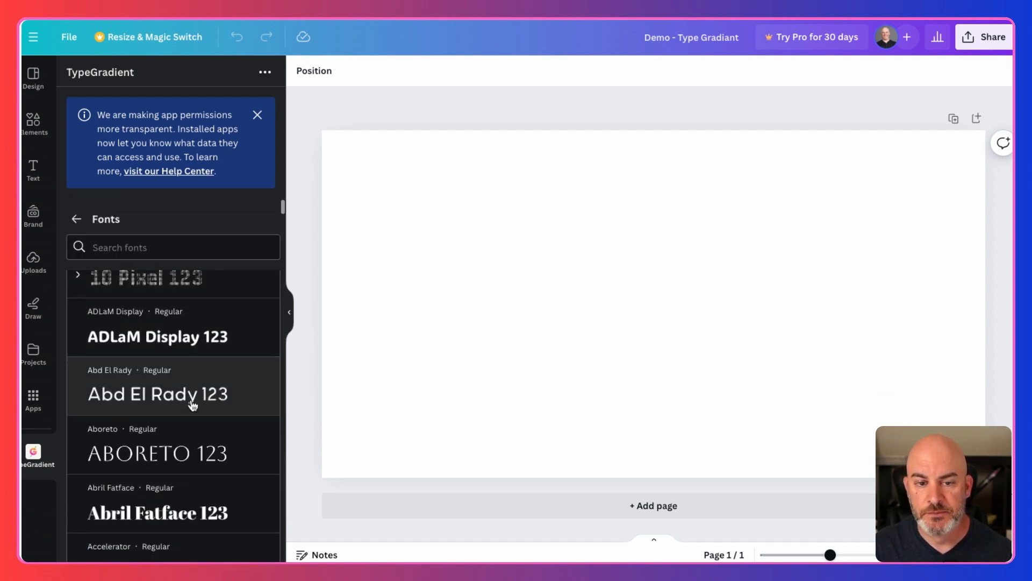
scroll(192, 404, "down", 3)
scroll(193, 405, "down", 10)
scroll(192, 405, "down", 10)
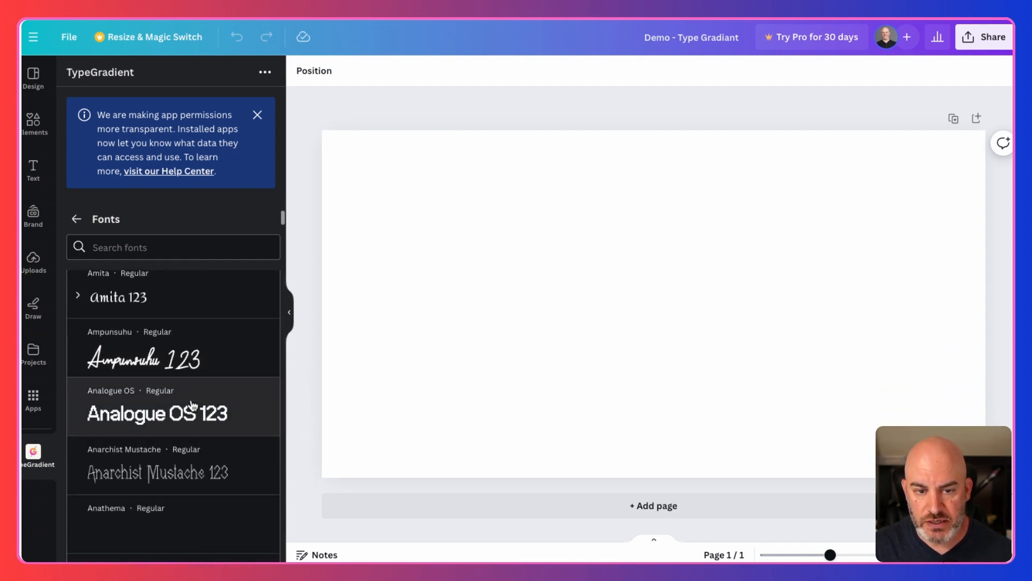
scroll(192, 404, "down", 10)
scroll(192, 405, "down", 10)
scroll(193, 405, "down", 6)
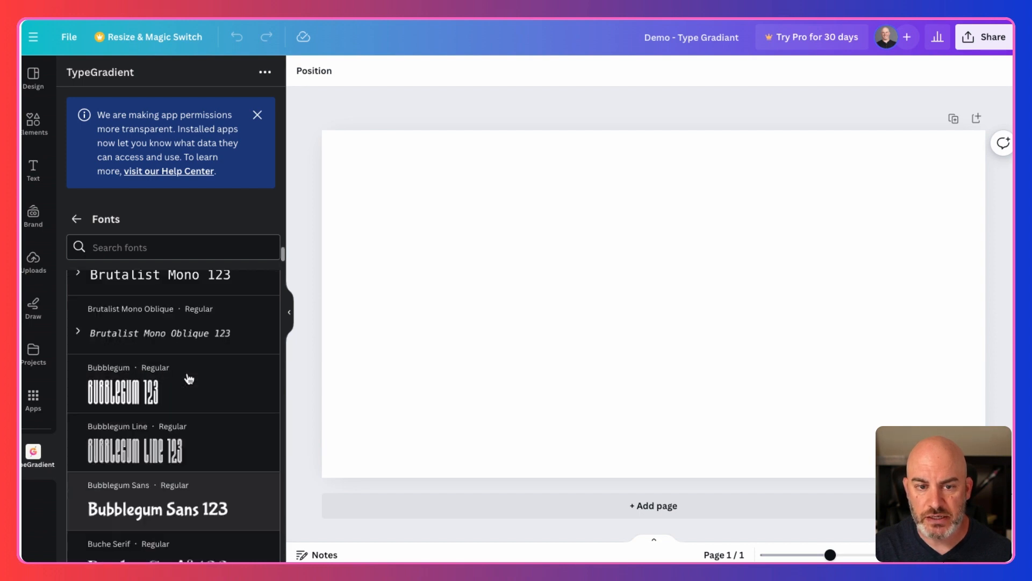
scroll(189, 379, "up", 5)
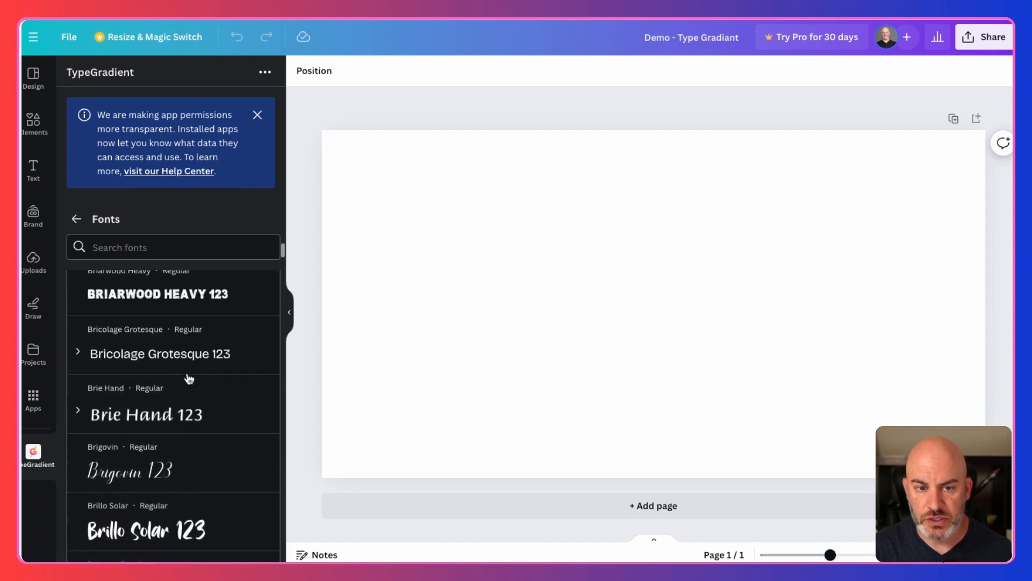
left_click(124, 246)
type("deb")
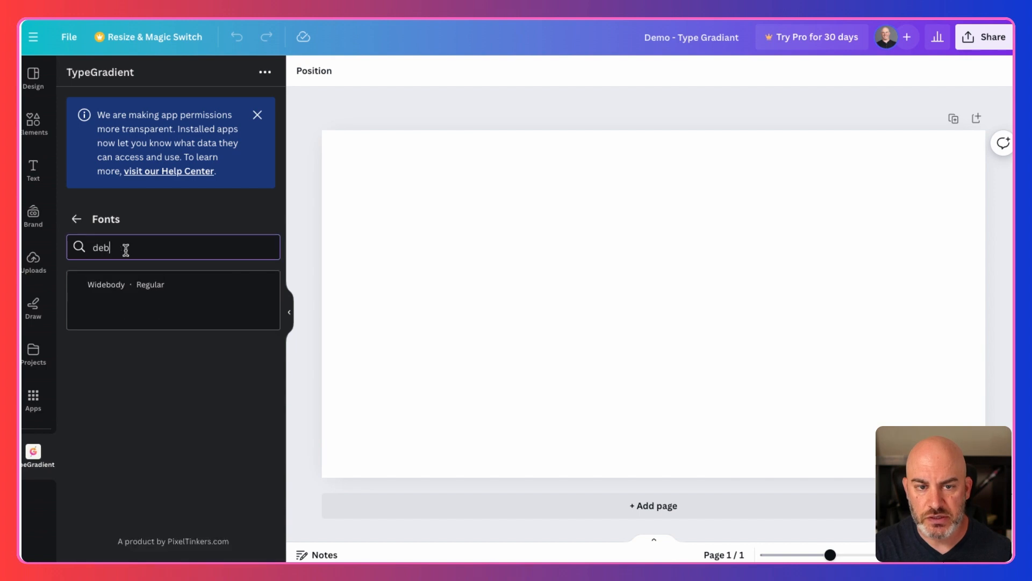
key("BackSpace")
type("eb")
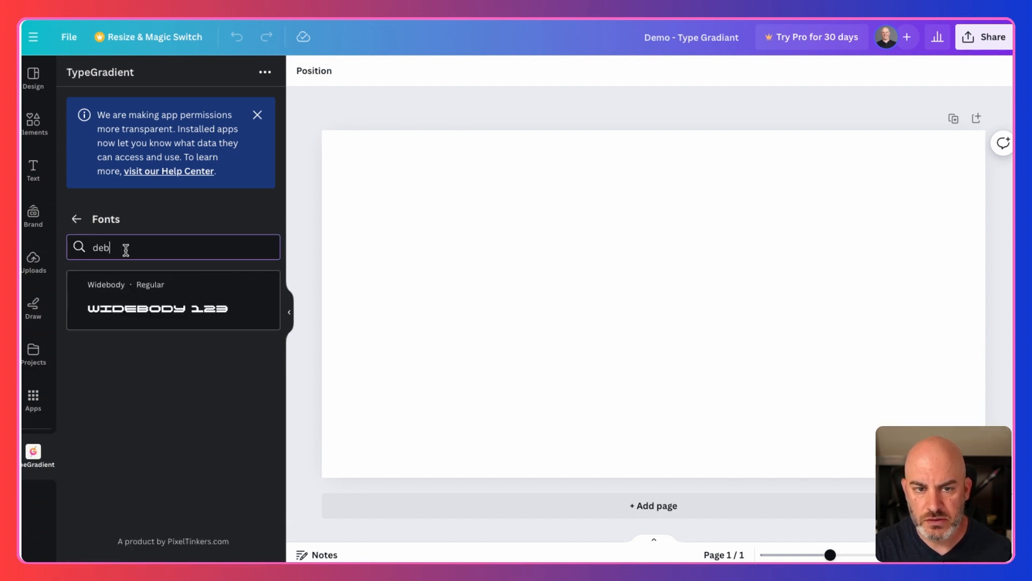
key("BackSpace")
key("BackSpace")
key("BackSpace")
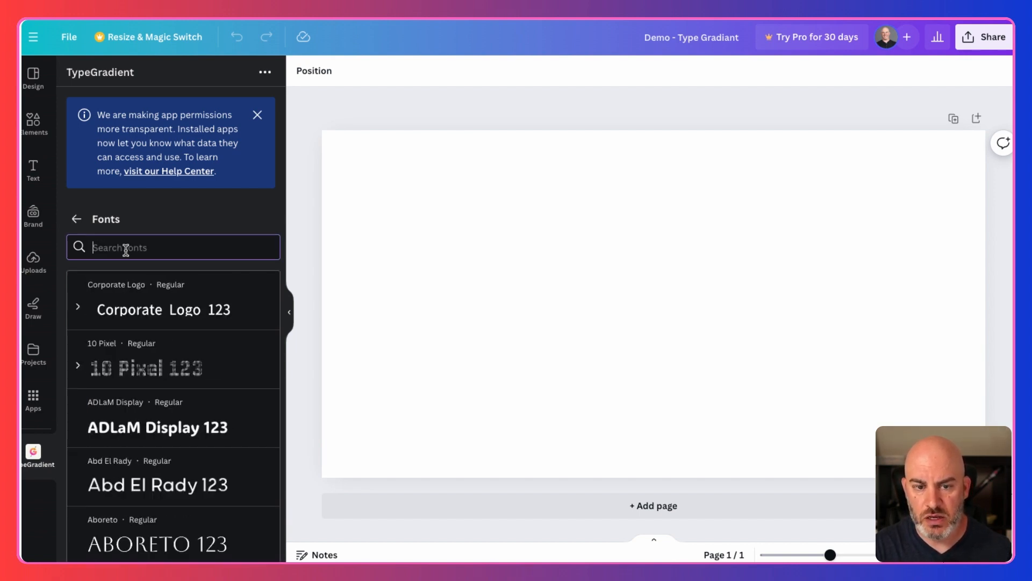
Search the fonts for "ba", choose Bebas Neue for the main text and return to the text settings
type("ba")
scroll(166, 447, "down", 5)
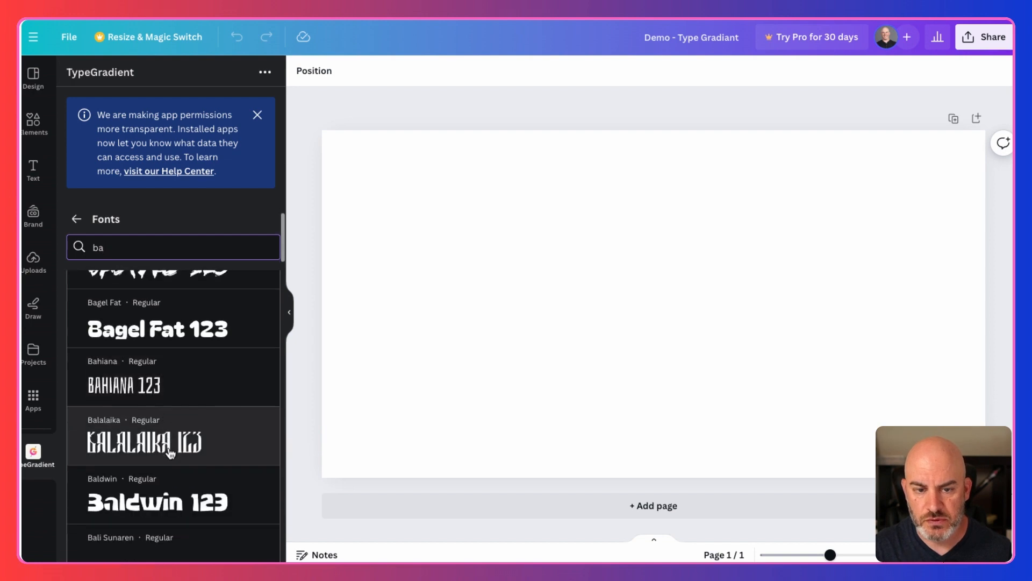
scroll(170, 454, "down", 5)
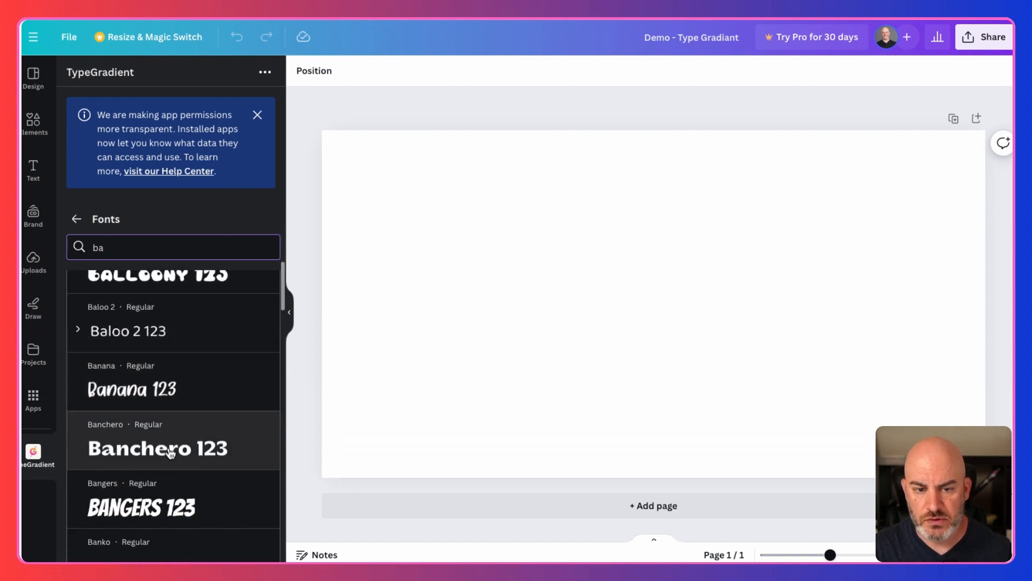
scroll(170, 453, "down", 6)
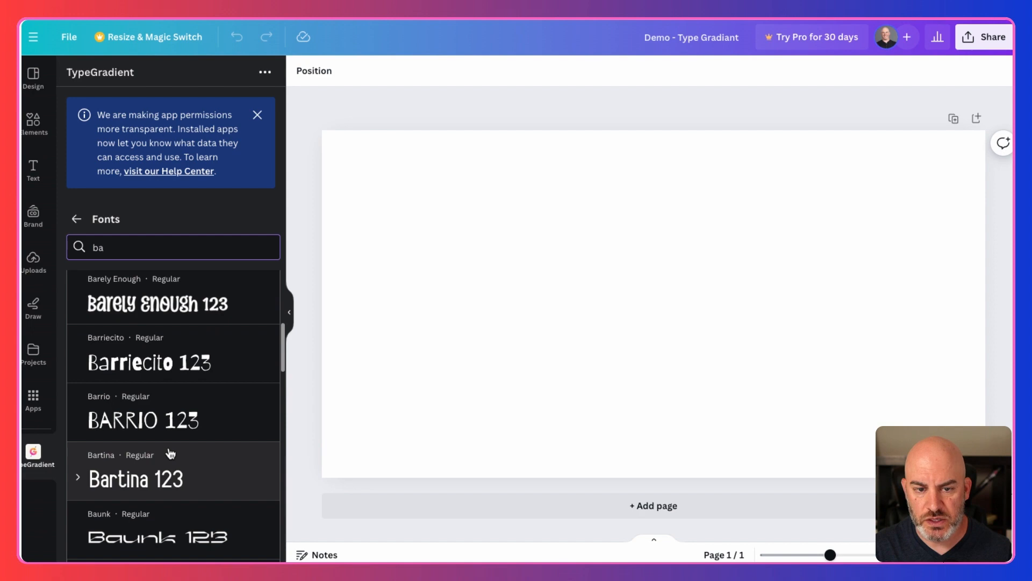
scroll(169, 454, "down", 1)
left_click(156, 386)
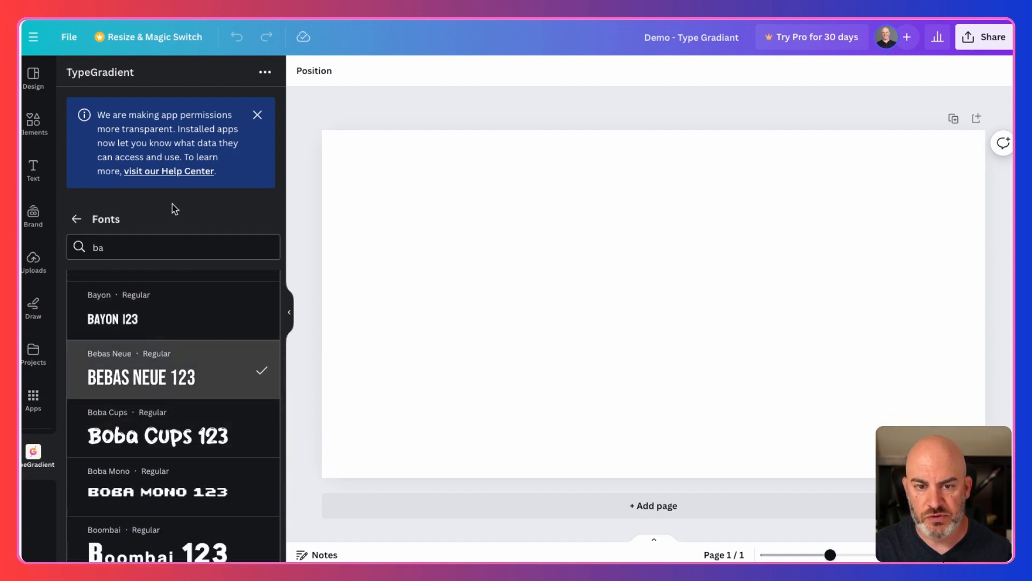
left_click(171, 384)
left_click(77, 219)
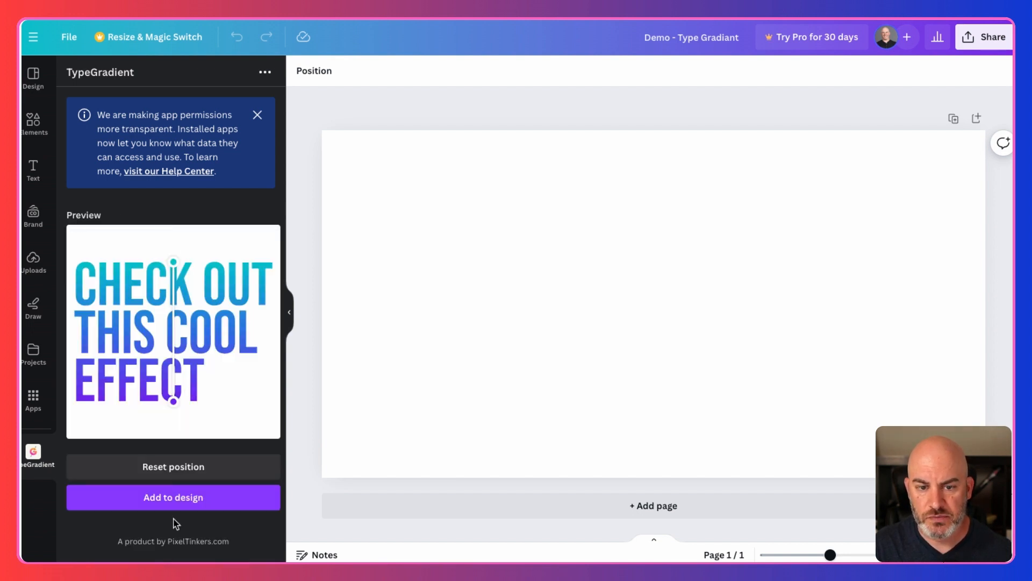
Center-align the gradient text and check it in the preview
scroll(133, 254, "up", 2)
scroll(134, 253, "up", 5)
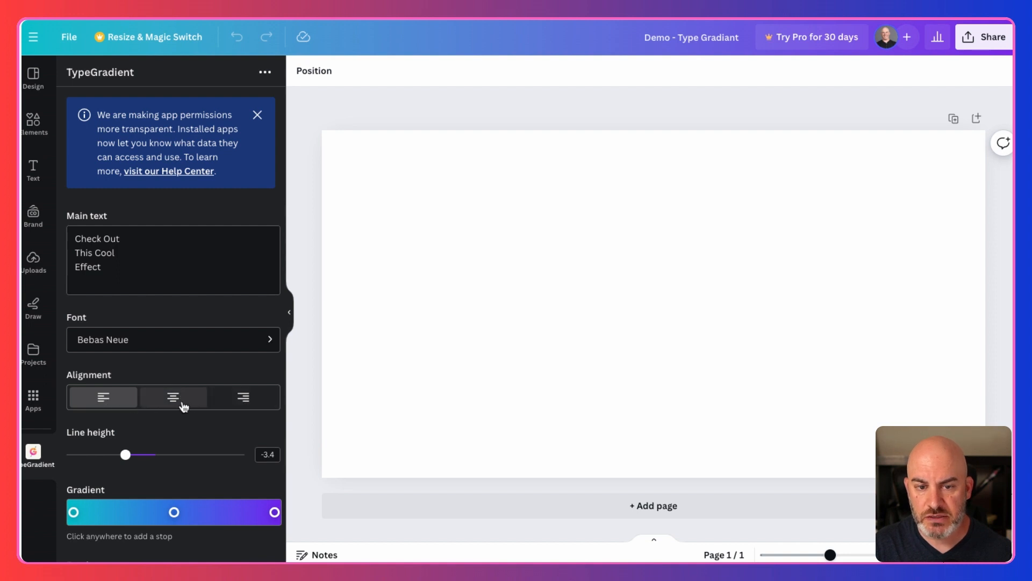
left_click(183, 404)
scroll(176, 403, "down", 4)
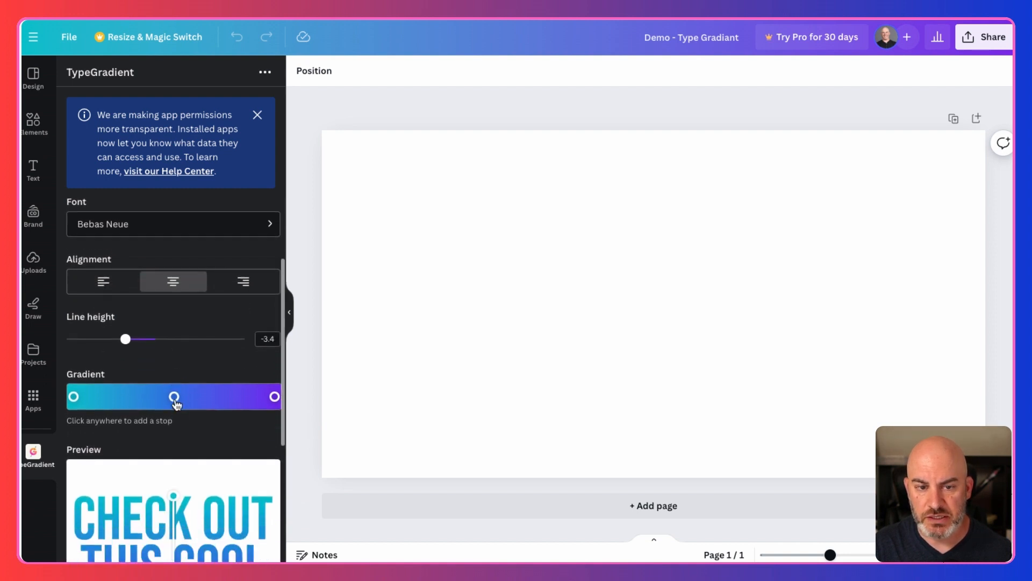
scroll(173, 401, "down", 1)
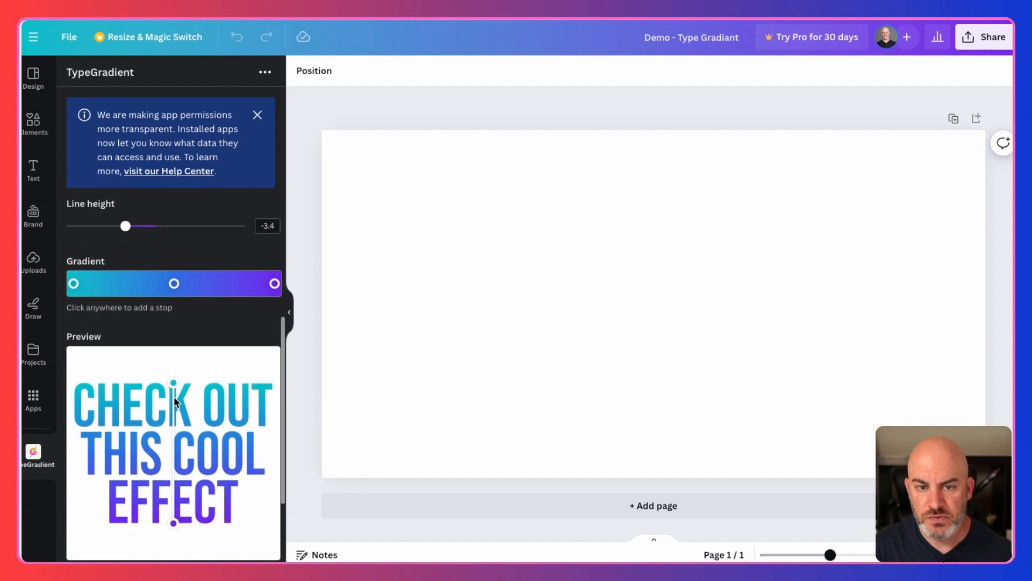
Examine the preview of the gradient text together with its font, alignment, line height and gradient settings
scroll(173, 401, "up", 2)
scroll(174, 401, "down", 2)
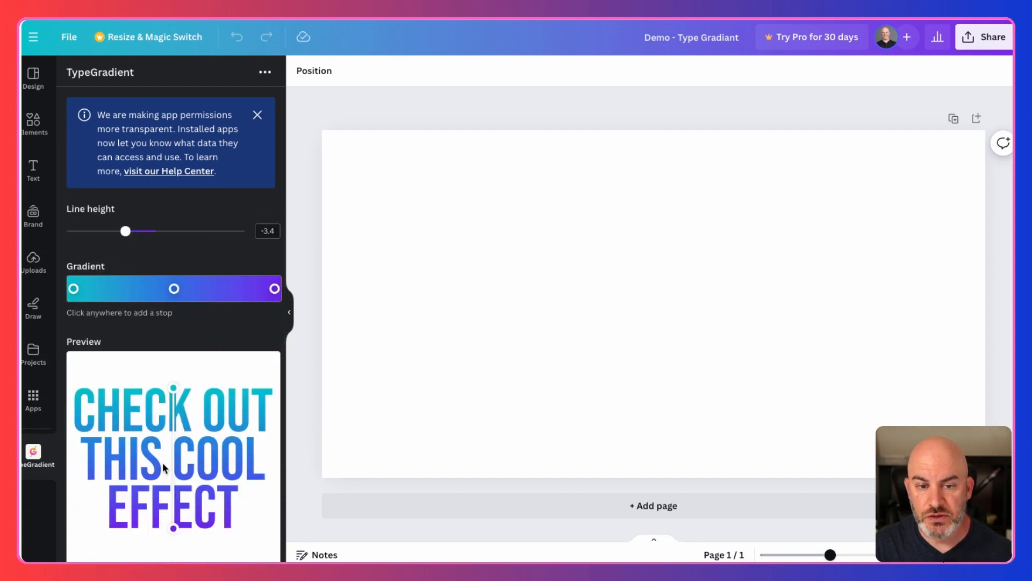
scroll(163, 463, "down", 2)
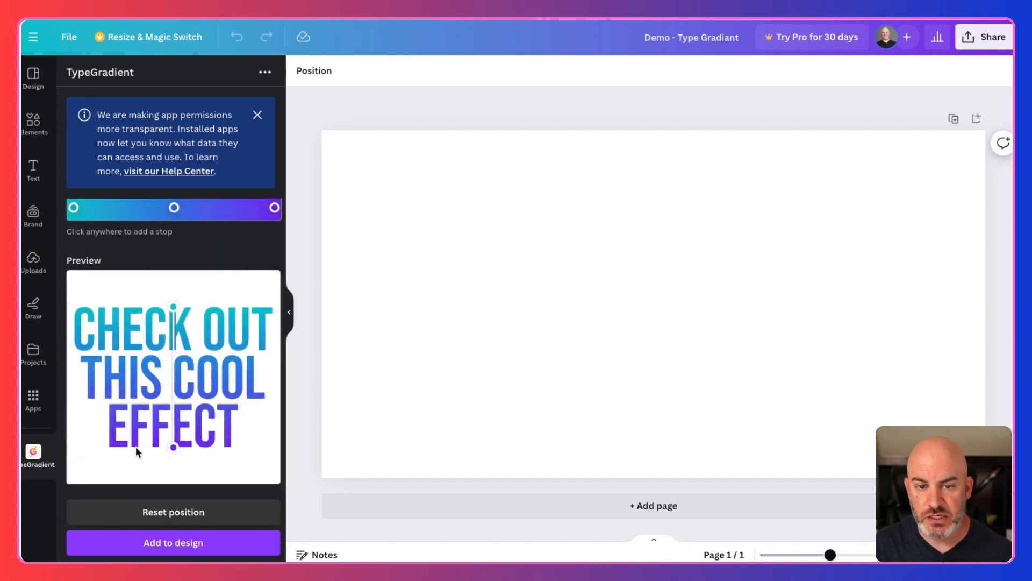
scroll(213, 384, "up", 5)
scroll(213, 384, "down", 6)
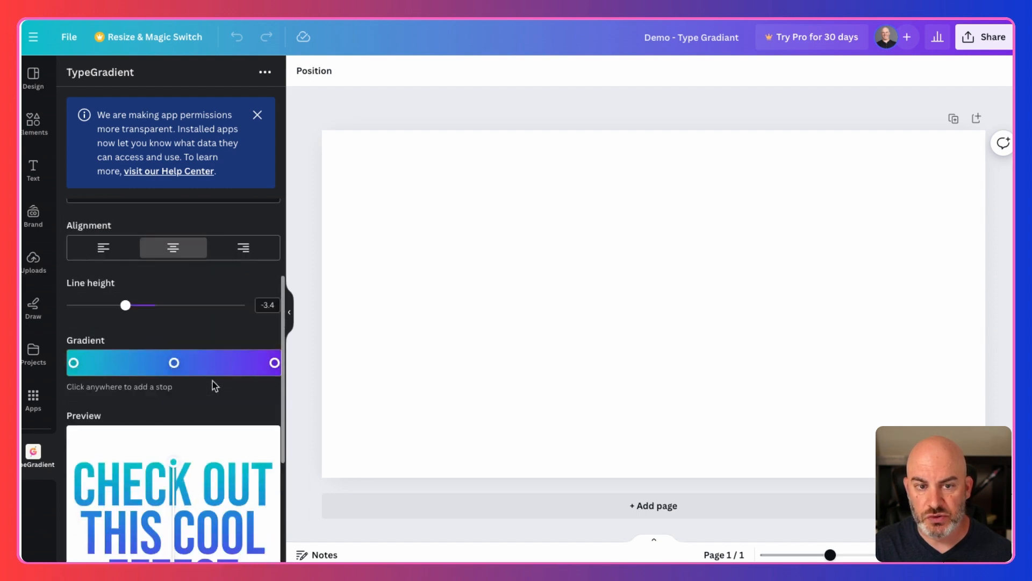
scroll(213, 384, "up", 6)
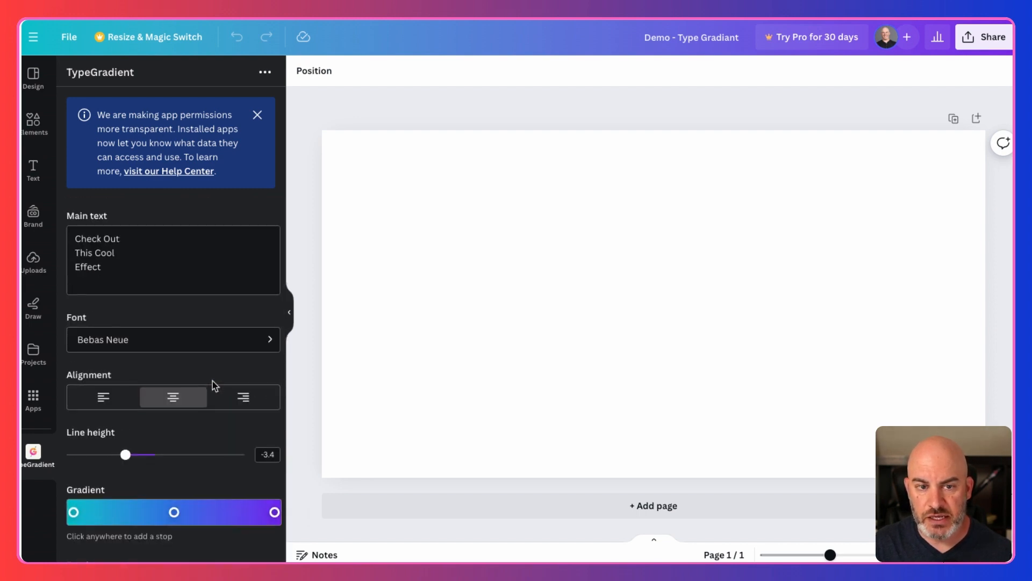
scroll(183, 435, "down", 5)
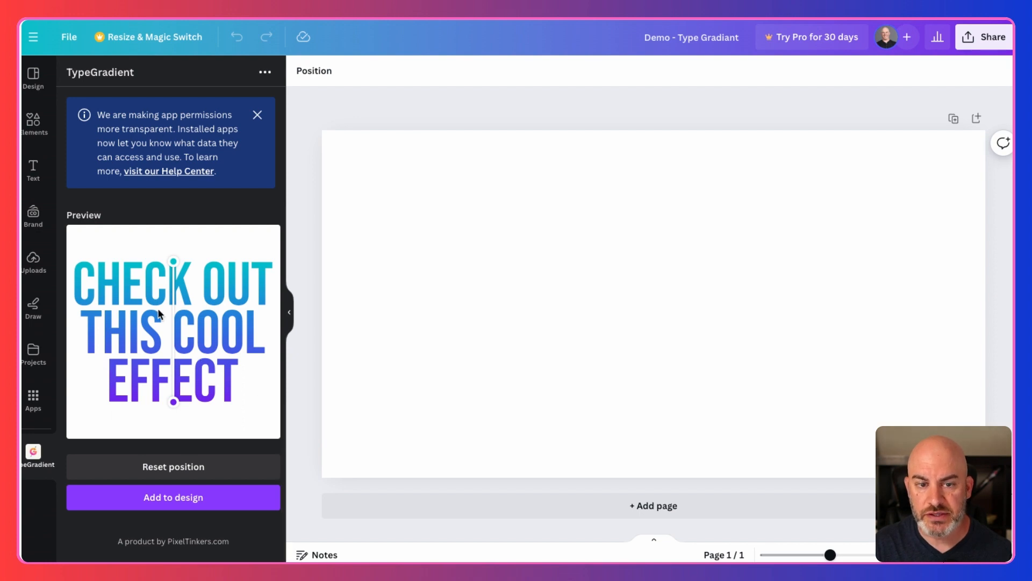
scroll(169, 339, "up", 6)
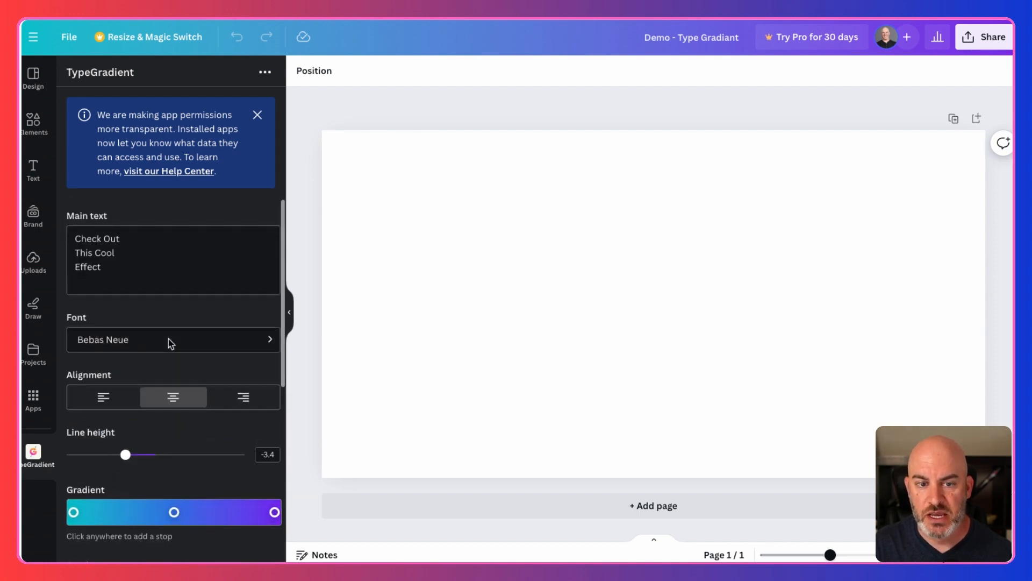
Search the font list for "be" to check the Bebas Neue choice and return to the text settings
left_click(109, 348)
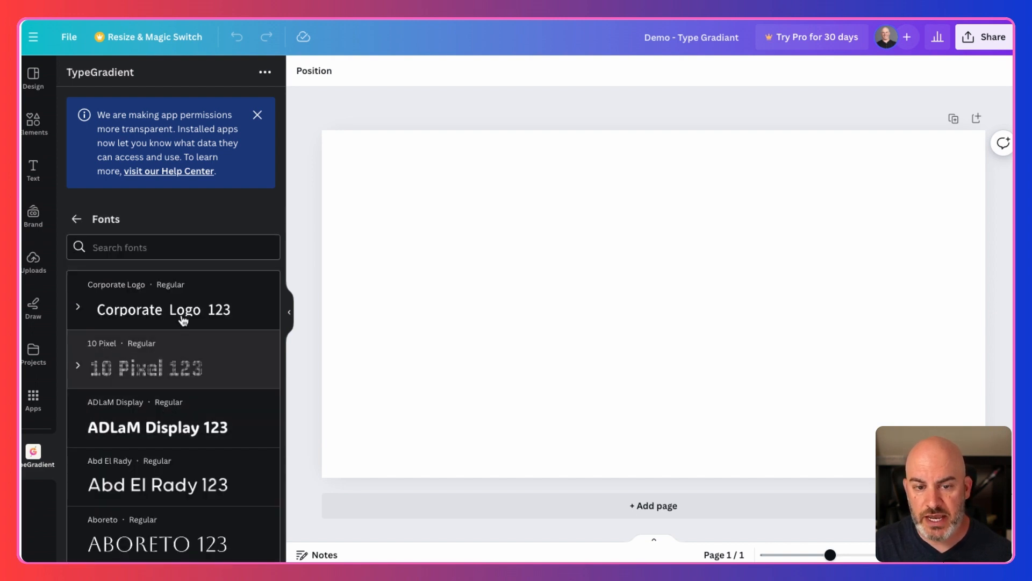
left_click(115, 250)
type("be")
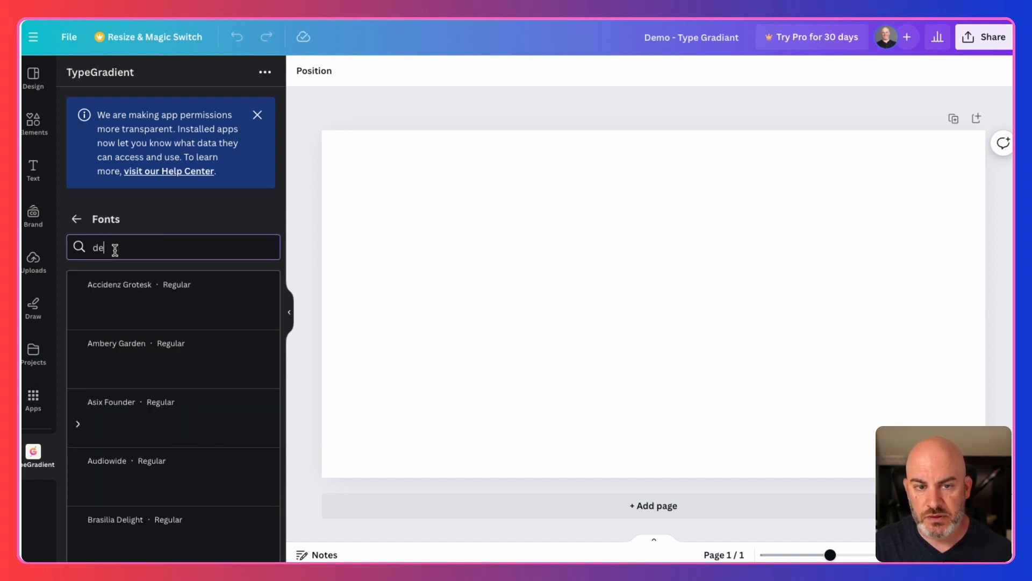
type("d")
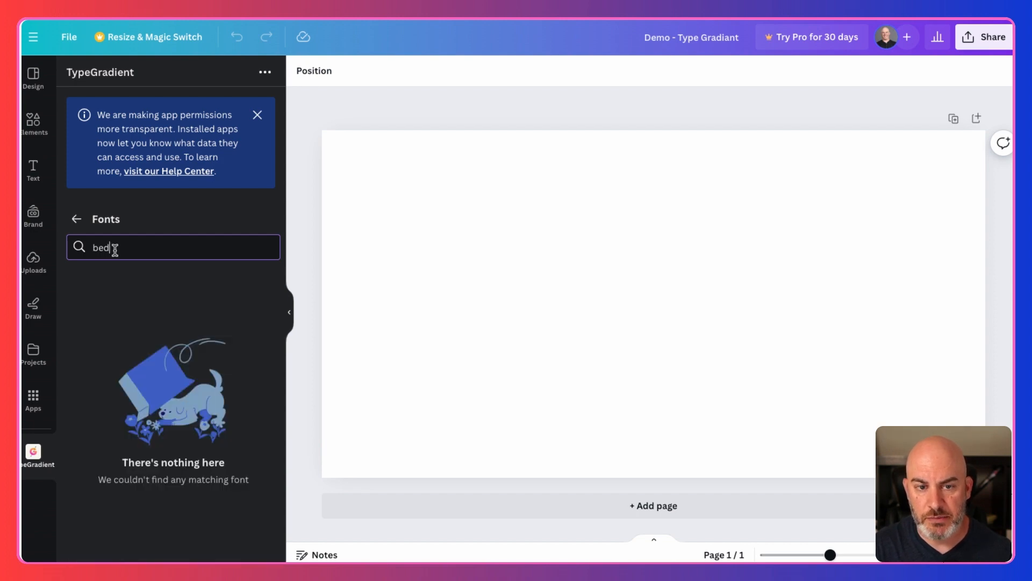
key("BackSpace")
key("BackSpace")
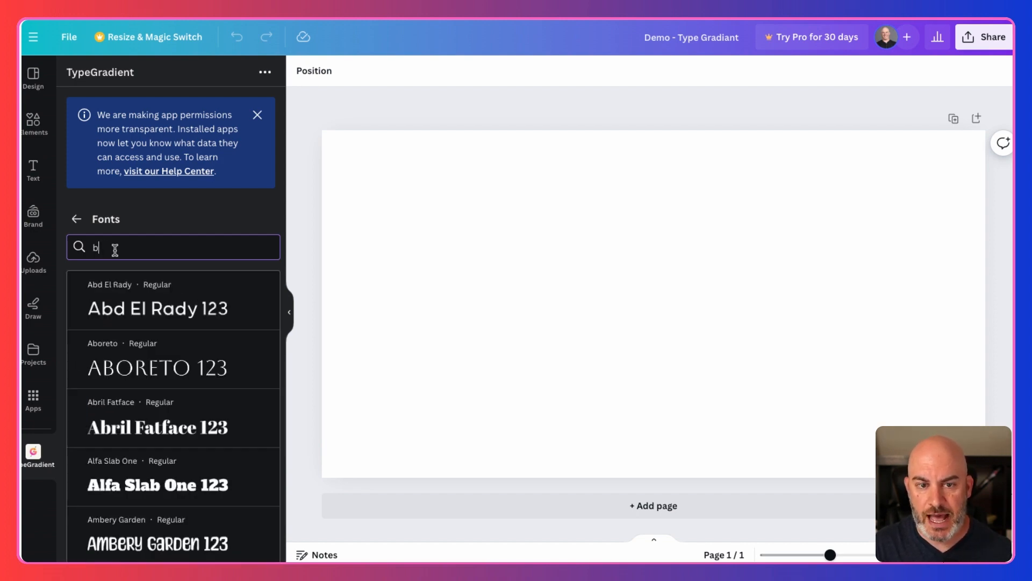
type("e")
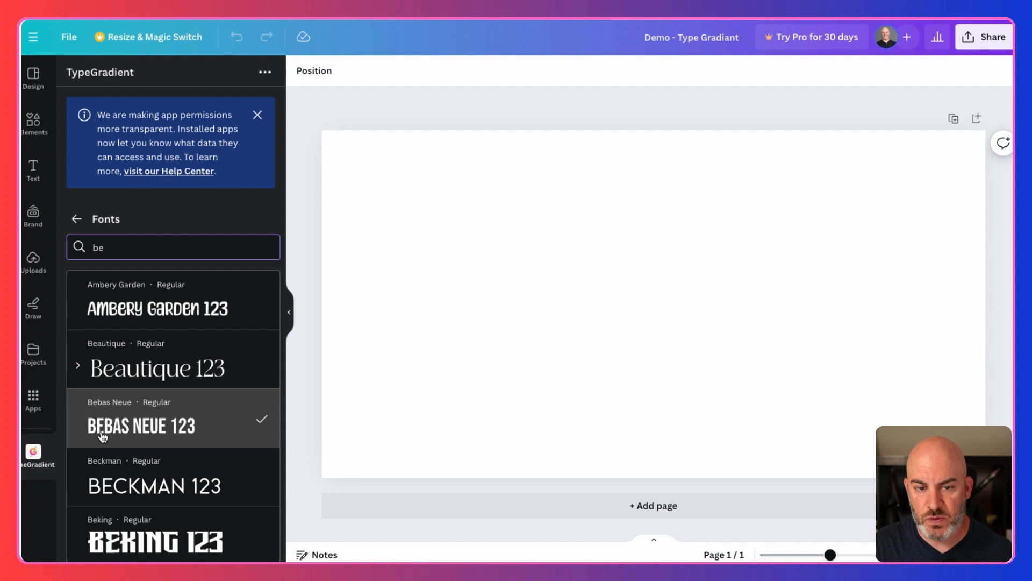
left_click(143, 230)
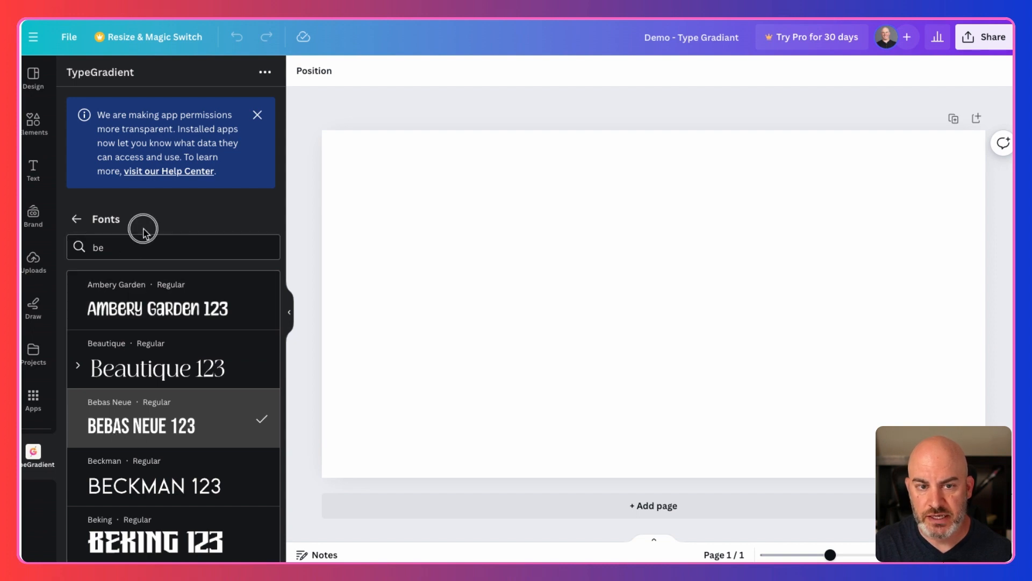
left_click(77, 219)
scroll(176, 417, "down", 3)
scroll(176, 422, "down", 2)
scroll(176, 416, "up", 5)
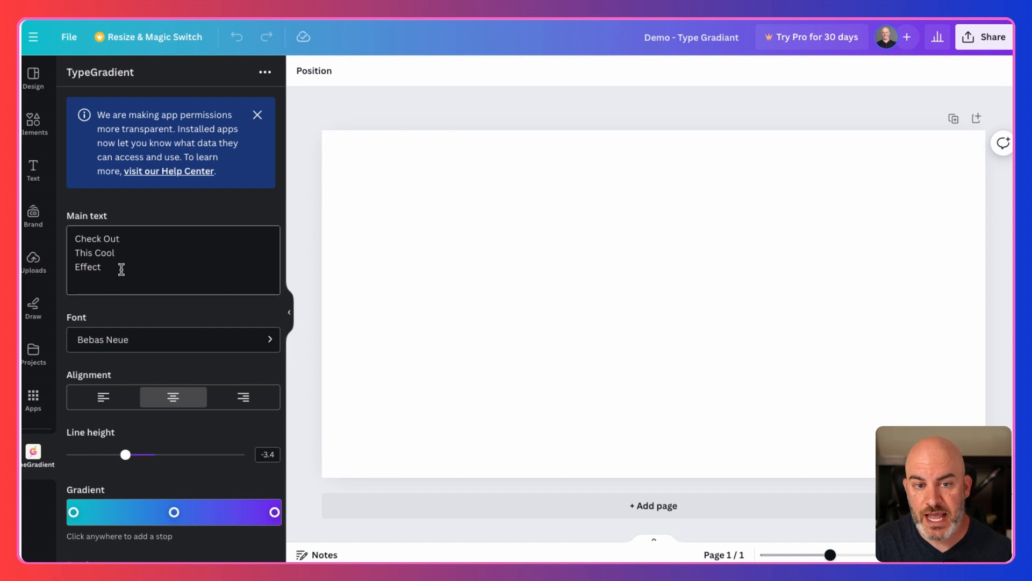
left_click_drag(73, 237, 127, 282)
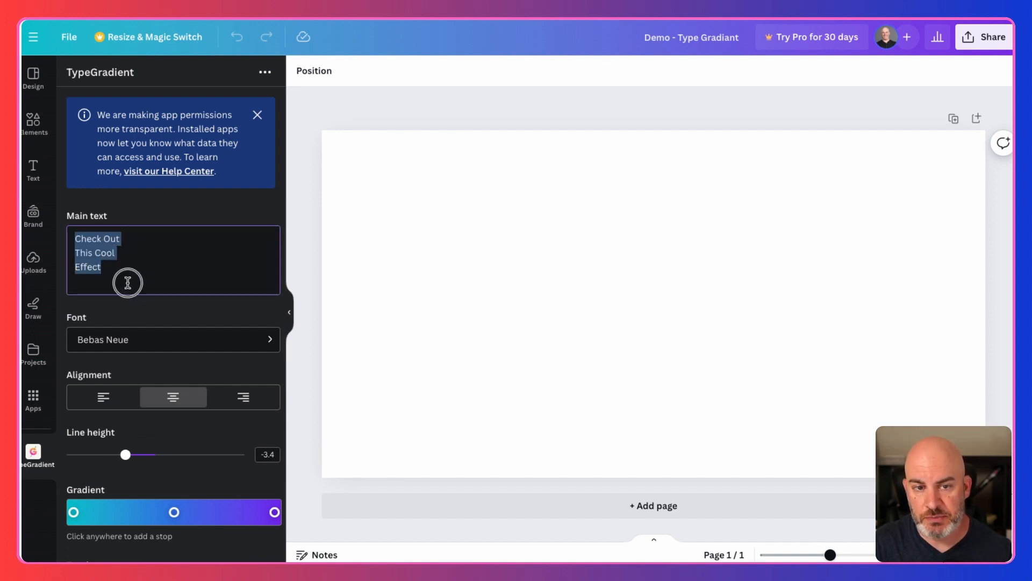
left_click(177, 217)
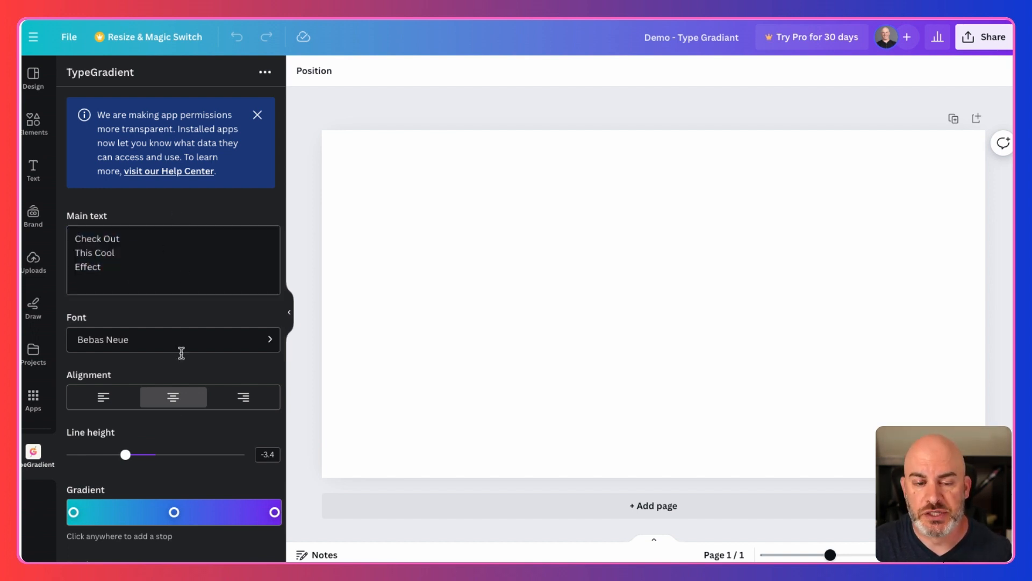
Set the line height of the gradient text to -3.3
scroll(176, 417, "down", 3)
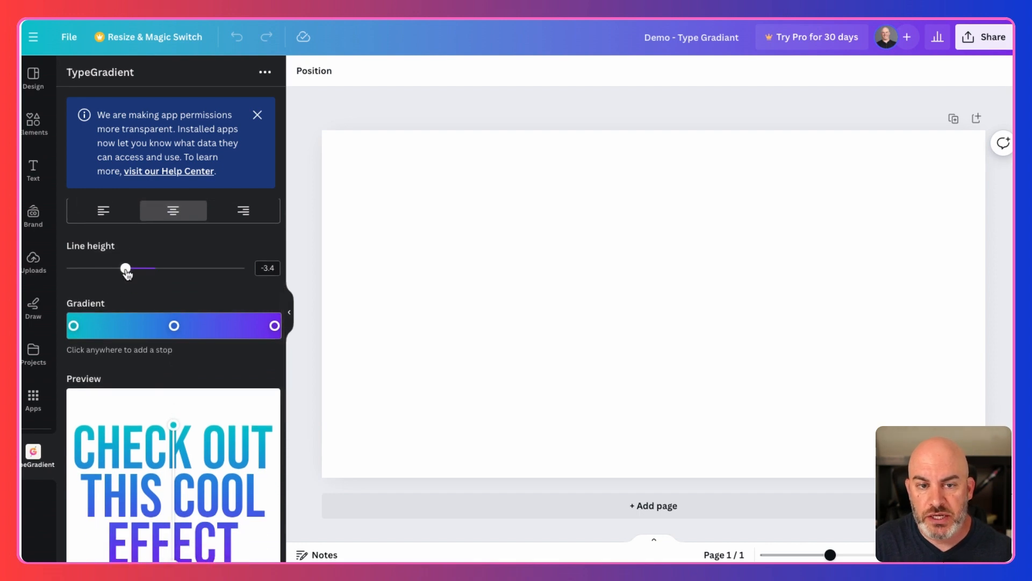
scroll(127, 274, "down", 1)
mouse_move(127, 244)
left_mouse_down()
mouse_move(116, 242)
mouse_move(126, 242)
left_mouse_up()
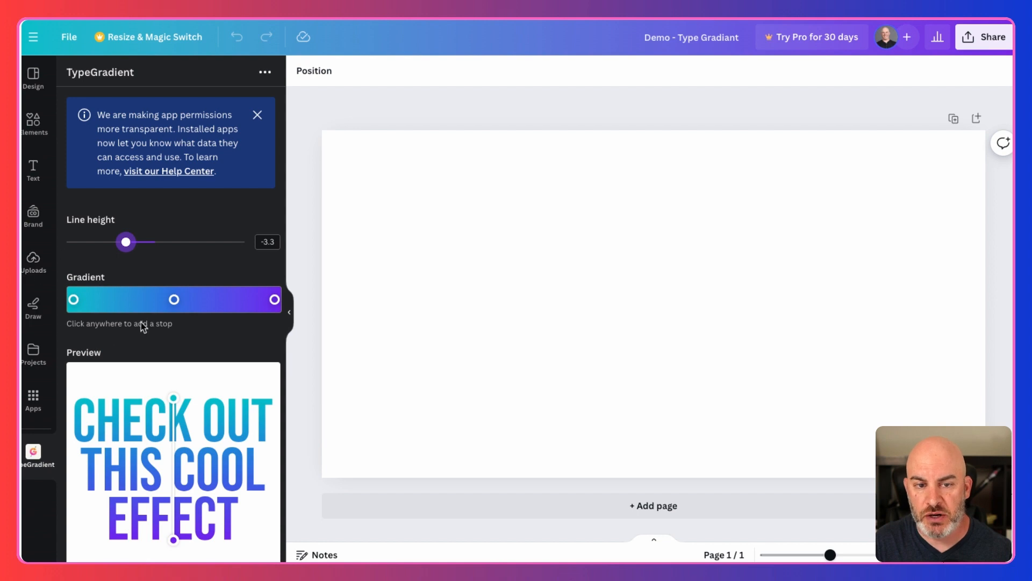
Recolor the gradient's first stop to dark blue #1d00cc and its last stop to pink #ef26cf
left_click(74, 300)
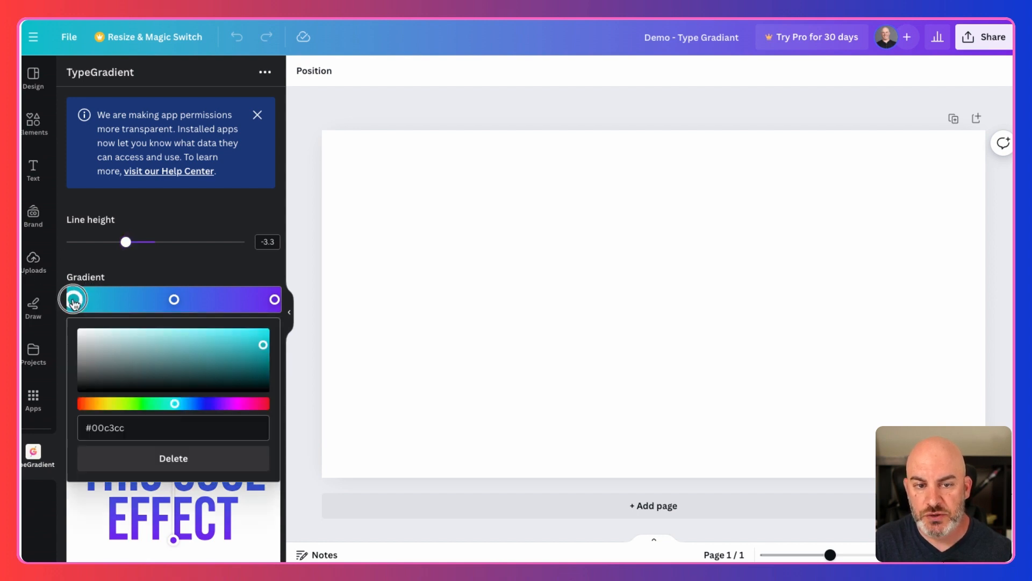
left_click_drag(205, 406, 208, 403)
left_click(224, 271)
left_click(274, 300)
left_click_drag(236, 405, 238, 403)
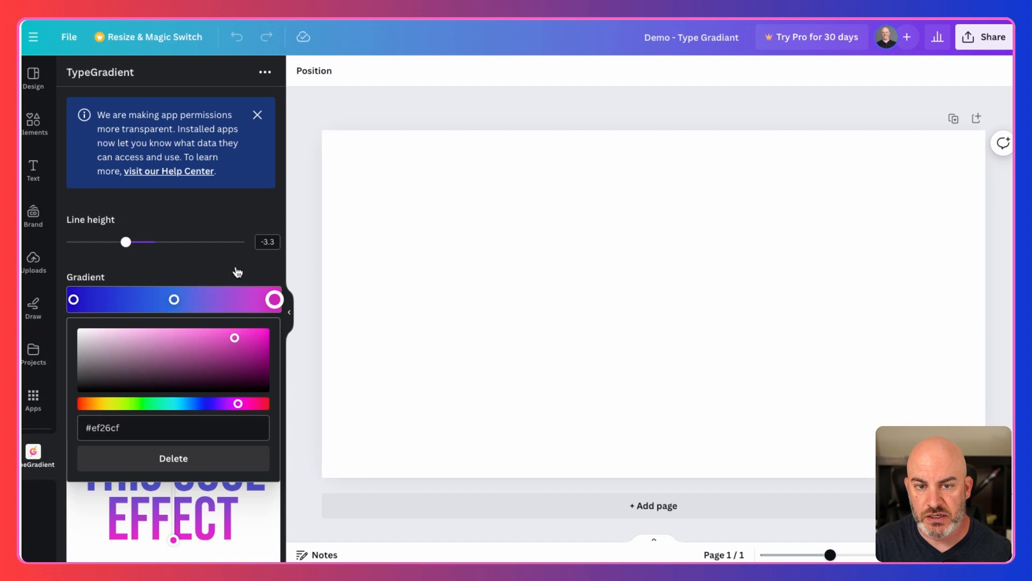
left_click(235, 270)
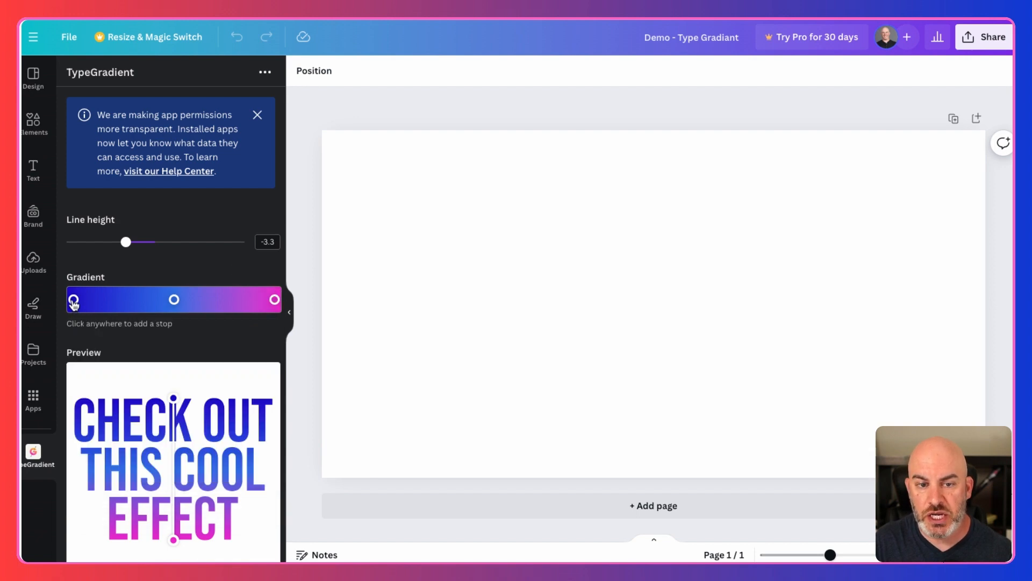
Change the middle gradient stop to a softer blue, #739ce4
left_click(74, 300)
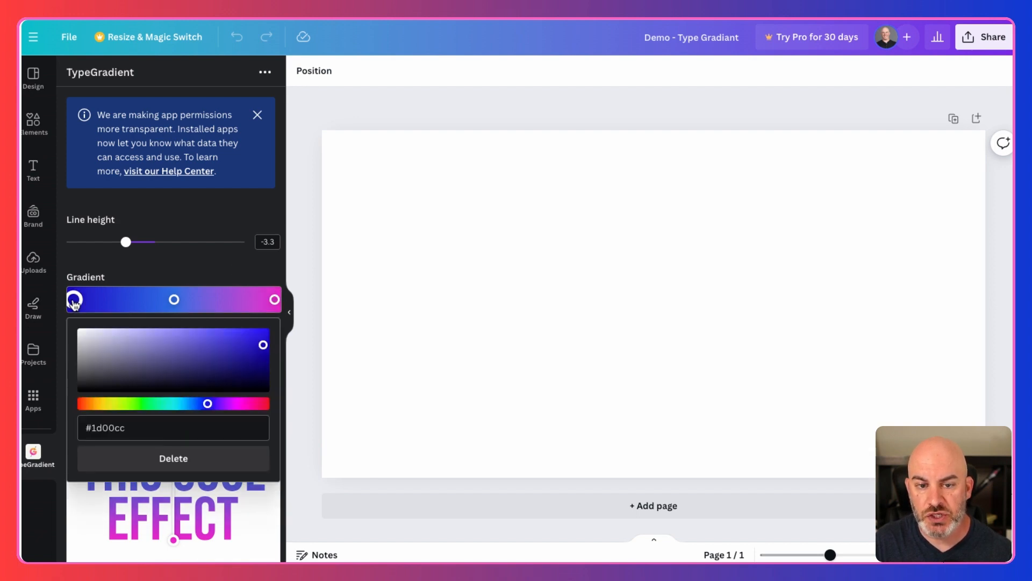
left_click(173, 300)
left_click_drag(223, 340, 173, 340)
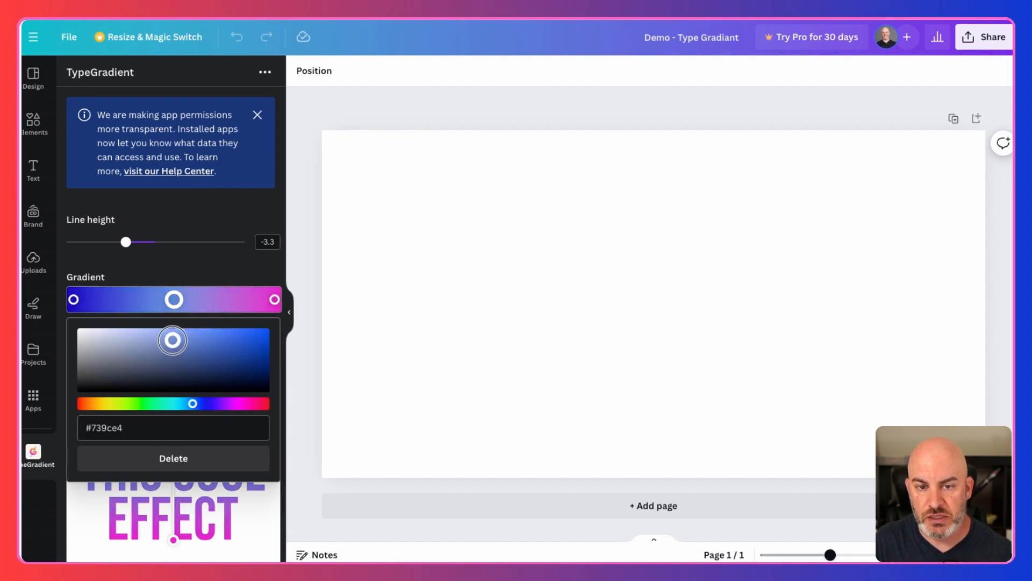
left_click(203, 264)
Try the pink gradient stop nearer the middle and set it back close to the end of the gradient
left_click_drag(274, 300, 236, 299)
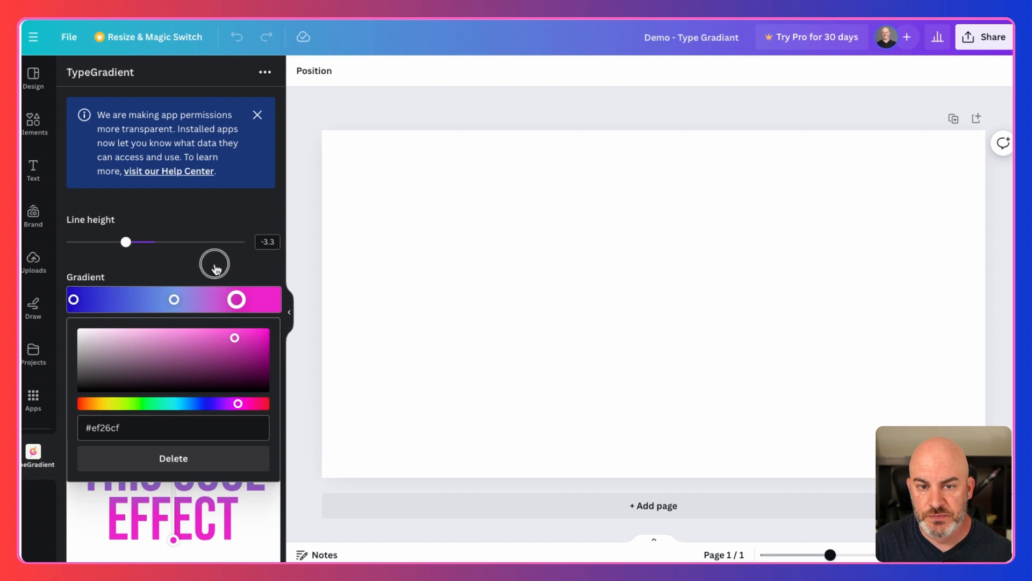
left_click(211, 260)
scroll(209, 538, "down", 2)
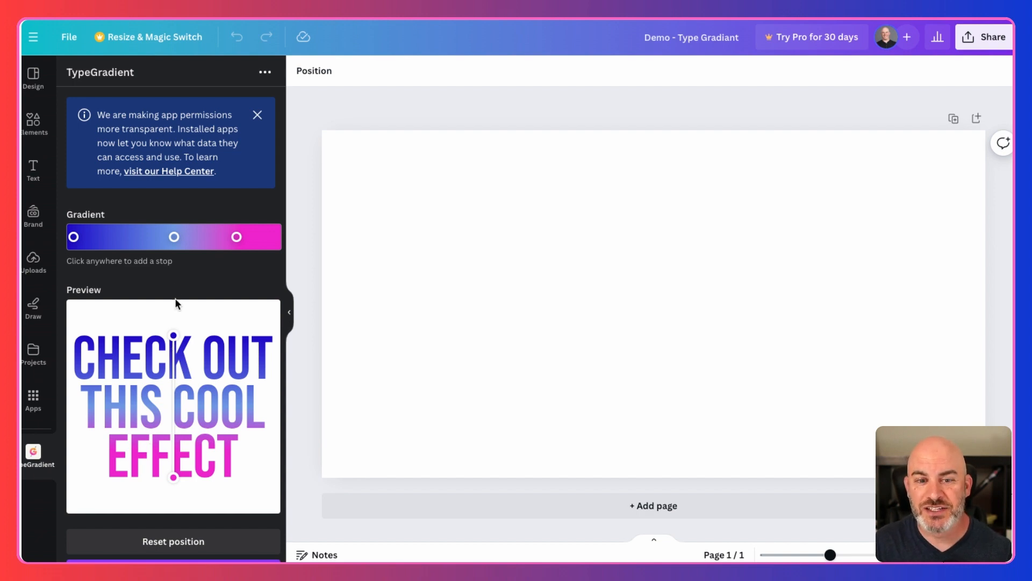
left_click_drag(237, 237, 264, 236)
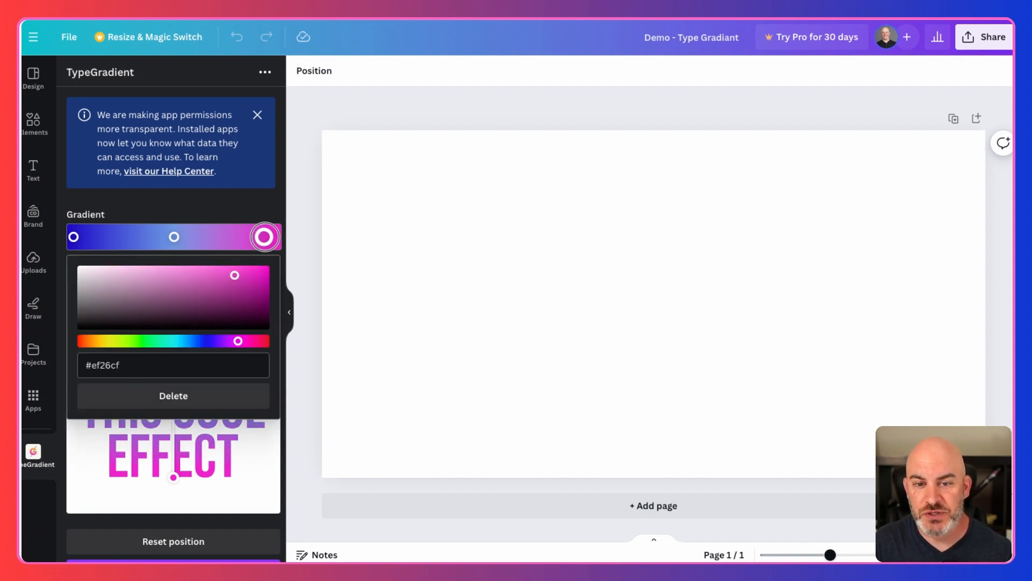
left_click(243, 203)
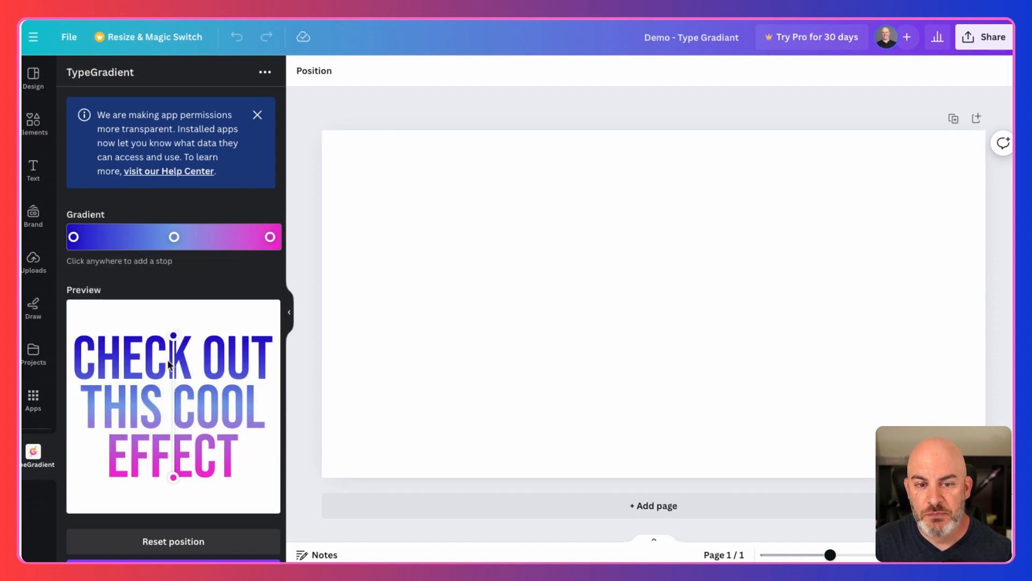
Try diagonal gradient directions in the preview, first from upper left to lower right and finally from beside "OUT" toward the start of "EFFECT"
left_click(173, 336)
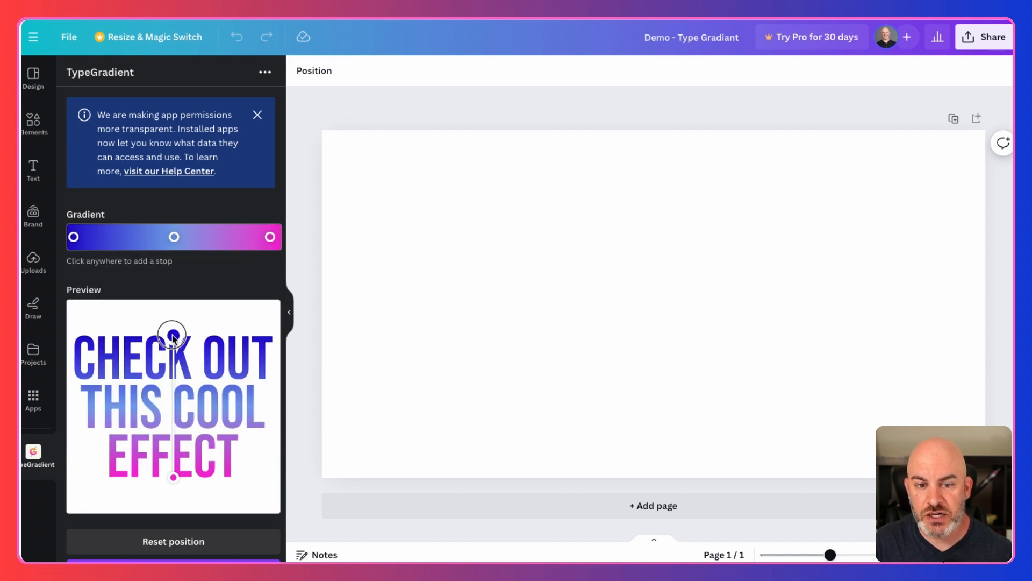
left_click_drag(174, 338, 100, 347)
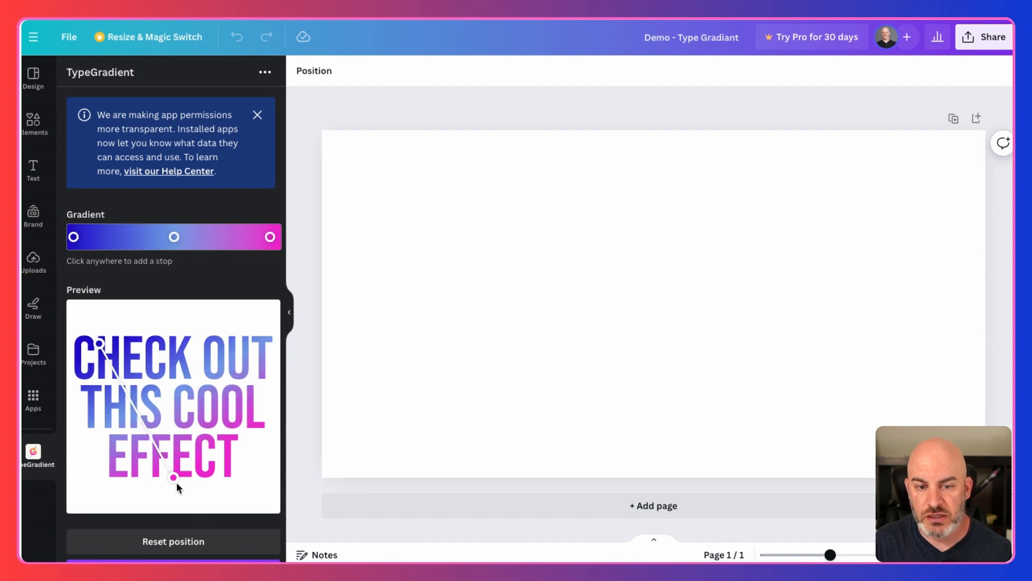
left_click_drag(173, 477, 234, 476)
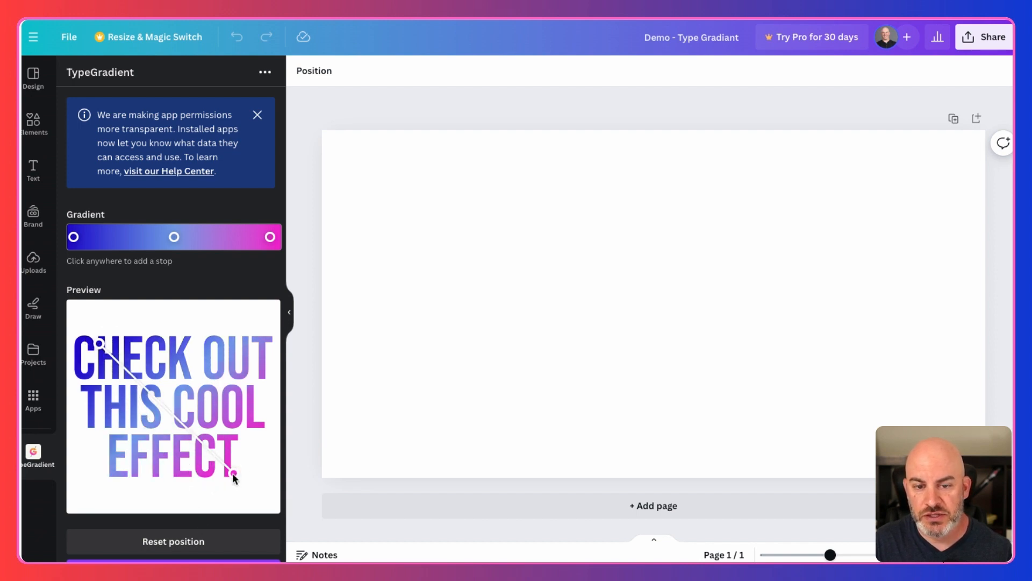
left_click_drag(235, 476, 146, 461)
left_click_drag(102, 344, 197, 355)
Shift the middle gradient stop slightly toward pink, lighten it to #a8c7fb and nudge the gradient line's pink end
mouse_move(174, 238)
left_mouse_down()
mouse_move(147, 237)
mouse_move(178, 237)
left_mouse_up()
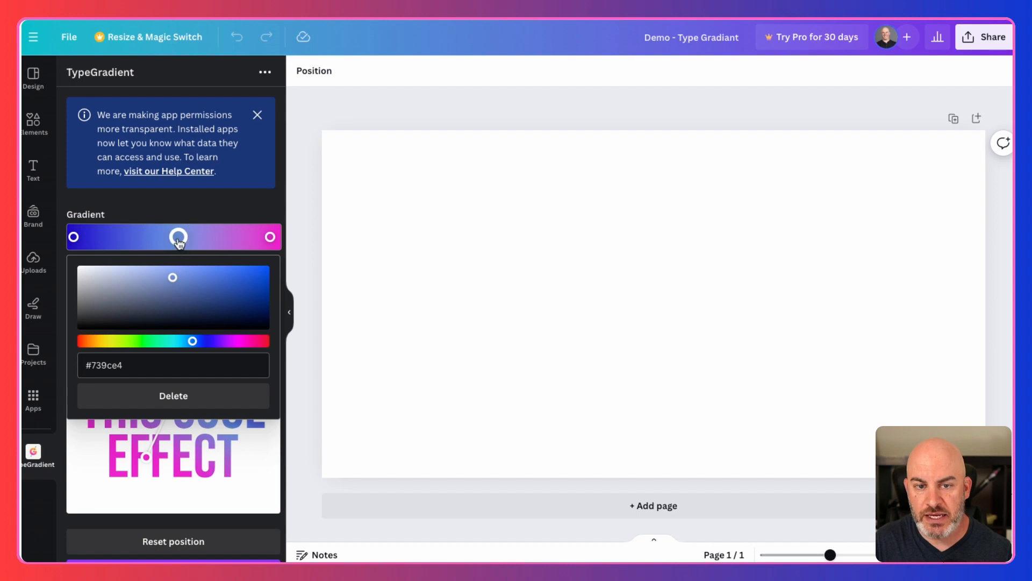
left_click_drag(172, 277, 143, 272)
left_click(158, 207)
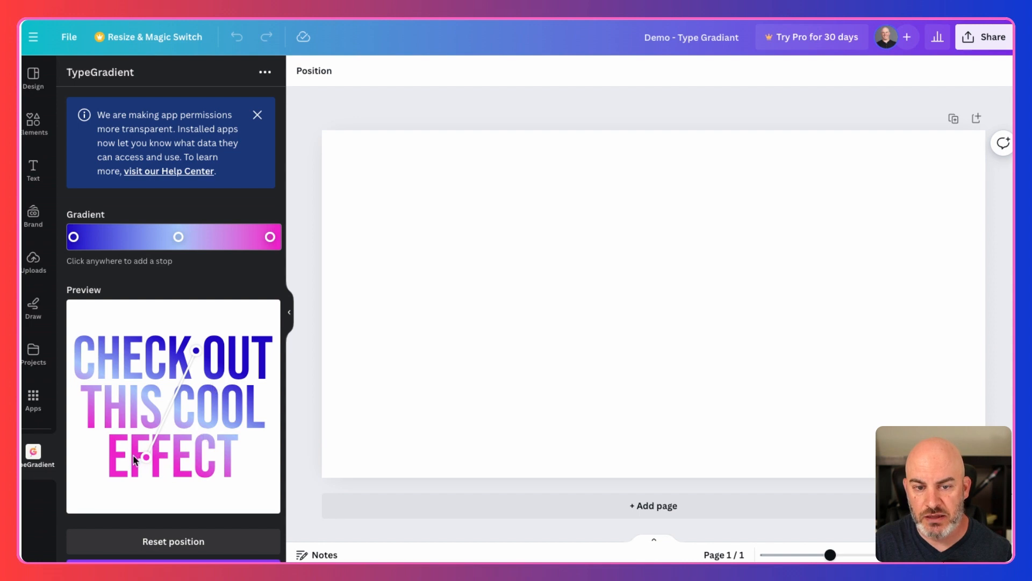
left_click_drag(146, 460, 150, 464)
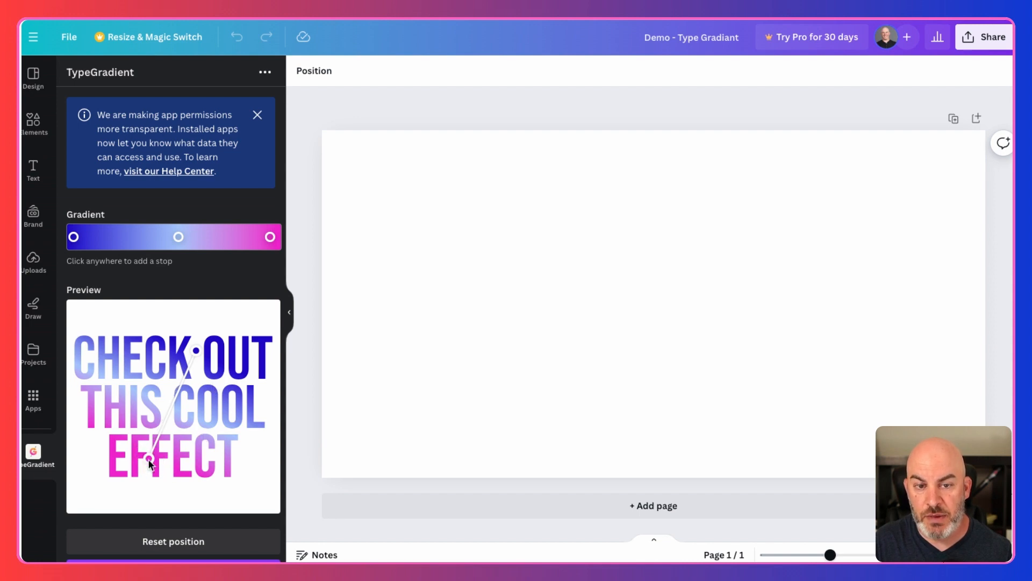
Add a #275ae8 stop between the dark blue and light blue stops, and move the light blue stop closer to pink
left_click(133, 238)
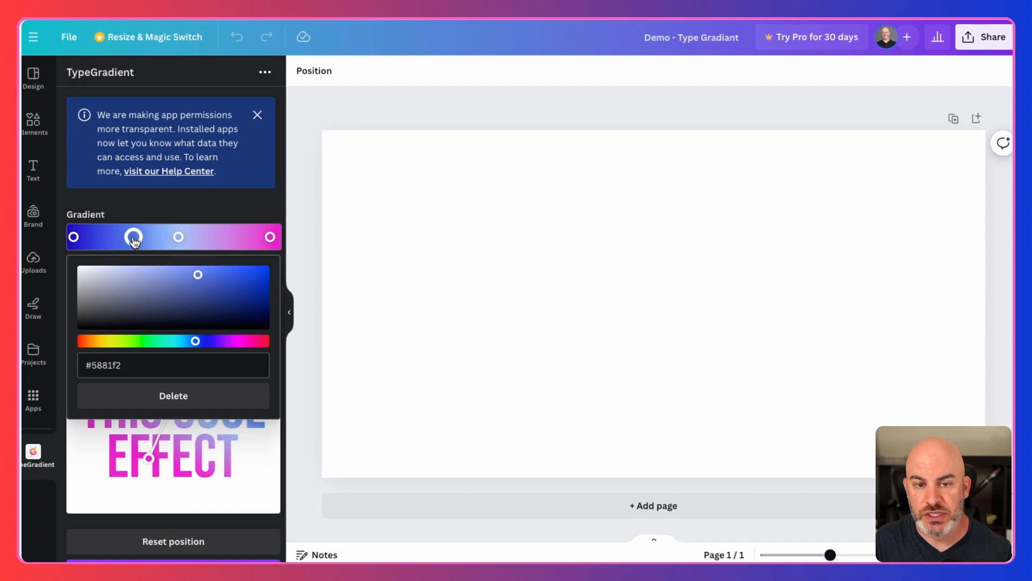
left_click(199, 277)
left_click_drag(199, 277, 232, 277)
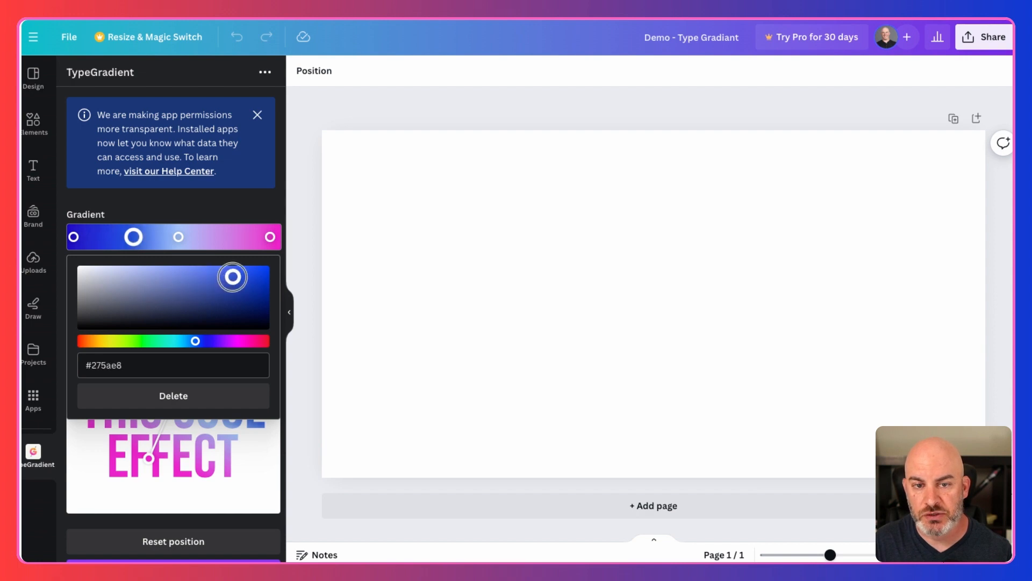
left_click(178, 237)
left_click_drag(179, 237, 199, 237)
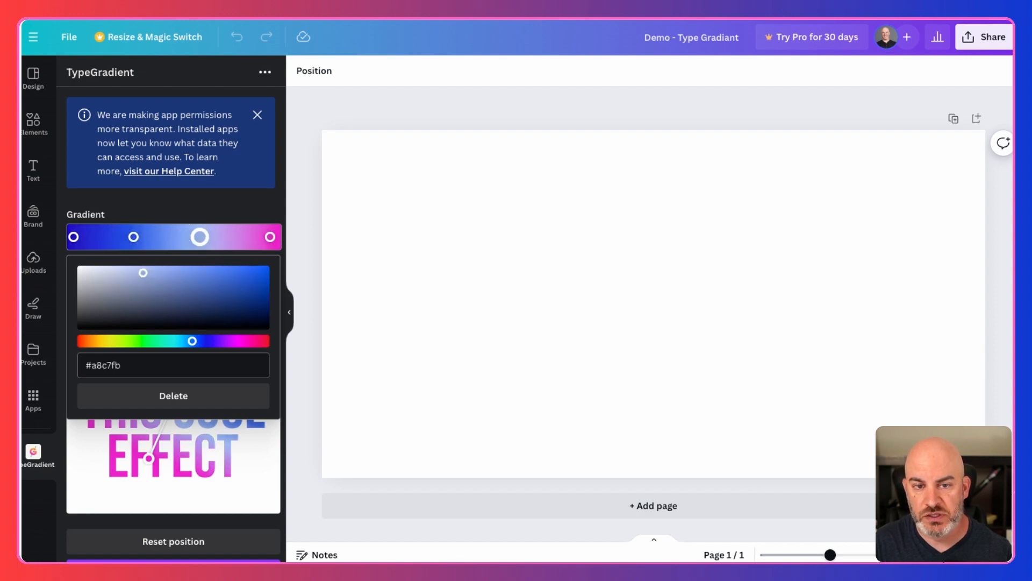
left_click(182, 205)
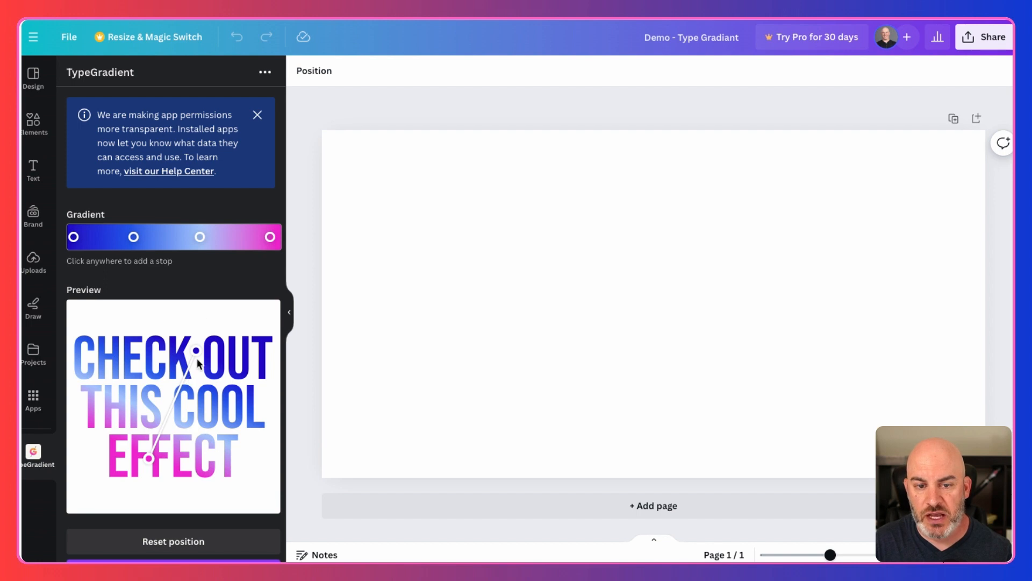
Angle the gradient diagonally in the preview, from the "U" of "OUT" down to the first "F" of "EFFECT"
left_click_drag(203, 351, 235, 356)
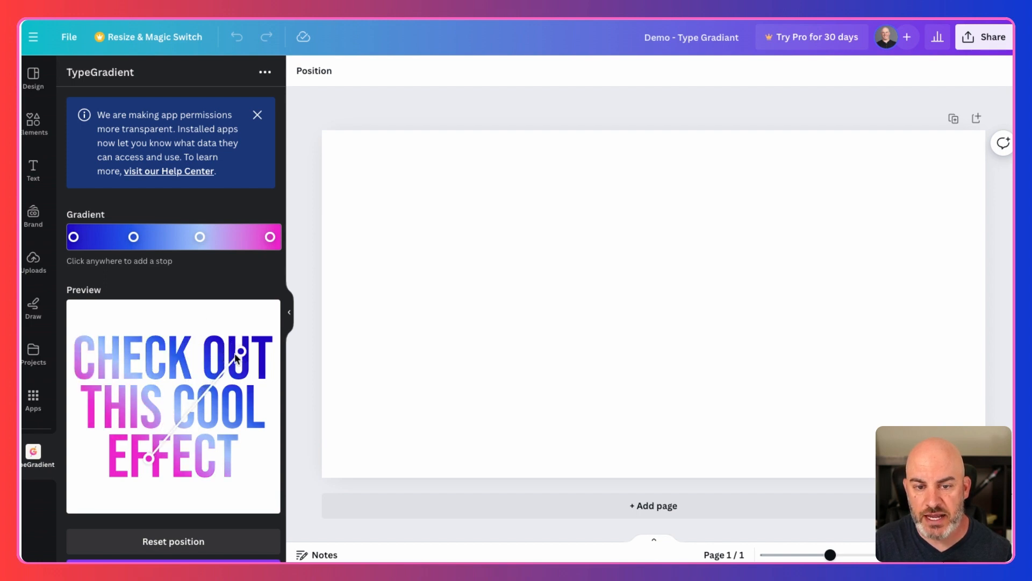
left_click_drag(150, 458, 129, 476)
left_click_drag(240, 352, 233, 344)
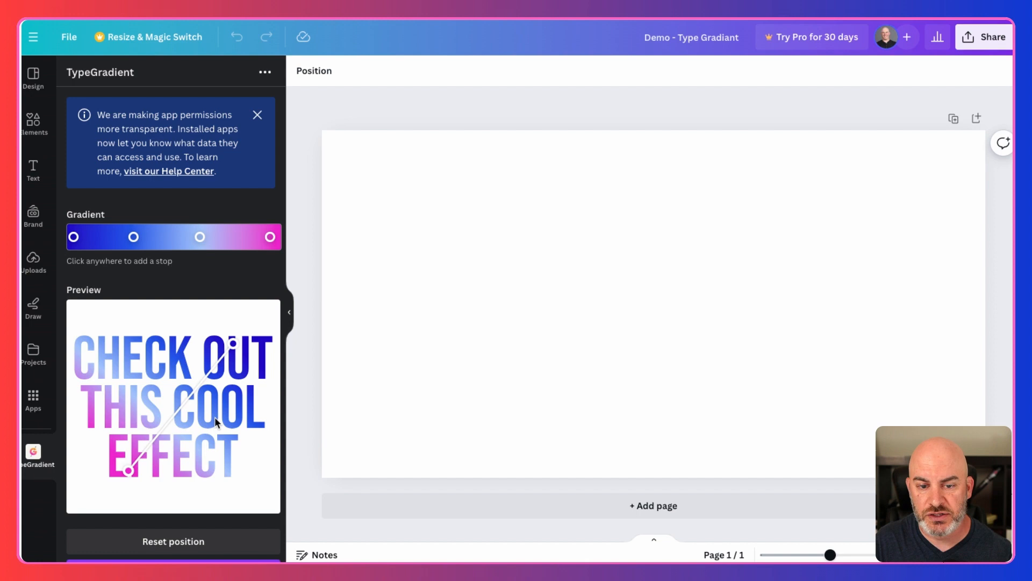
scroll(215, 418, "down", 2)
mouse_move(129, 409)
left_mouse_down()
mouse_move(155, 383)
mouse_move(134, 408)
mouse_move(147, 396)
mouse_move(142, 405)
left_mouse_up()
left_click_drag(233, 285, 240, 281)
Add the gradient text to the design, enlarge it to nearly the full page height and center it on the page
scroll(162, 433, "down", 1)
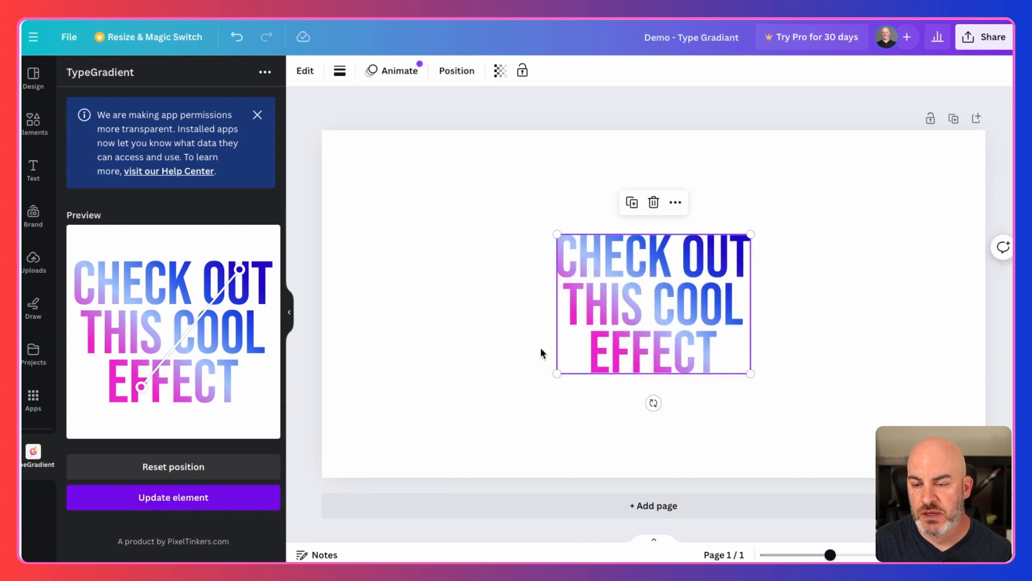
left_click_drag(557, 234, 409, 201)
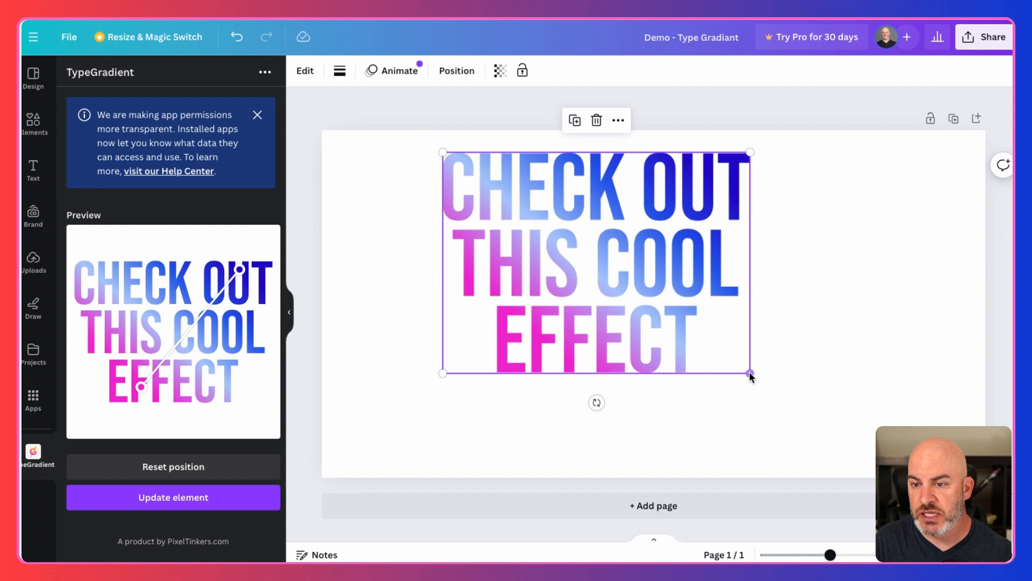
left_click_drag(750, 371, 912, 410)
left_click_drag(714, 347, 709, 314)
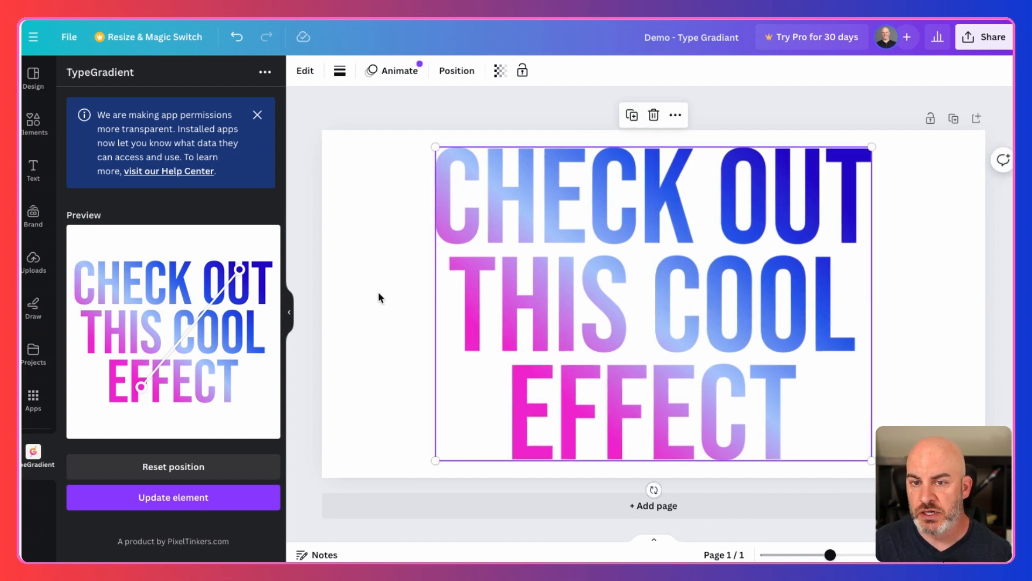
Delete the #275ae8 stop, nudge the gradient line's pink end onto the first "F" of "EFFECT", and update the text on the page
left_click(383, 125)
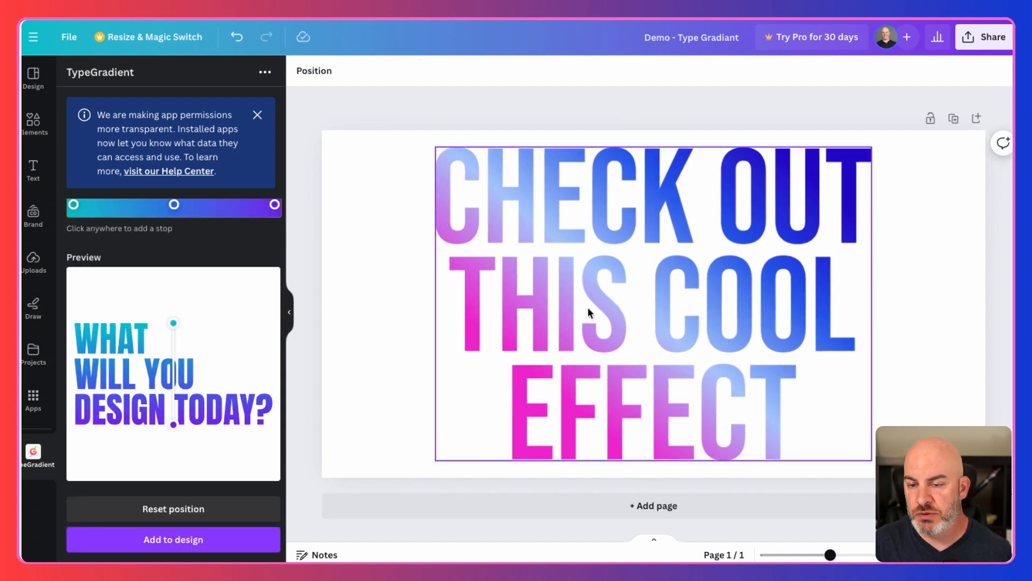
left_click(588, 308)
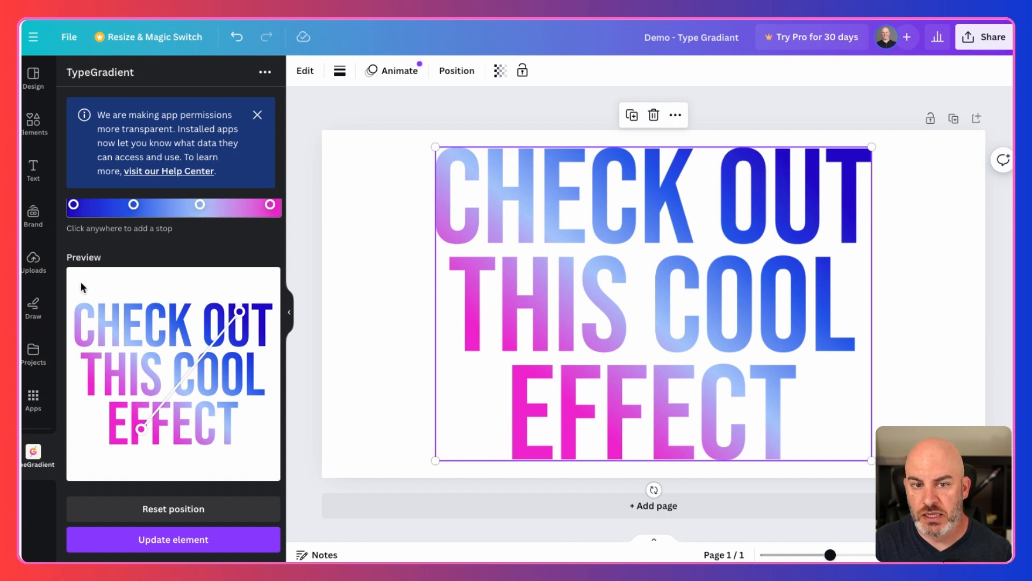
left_click(133, 205)
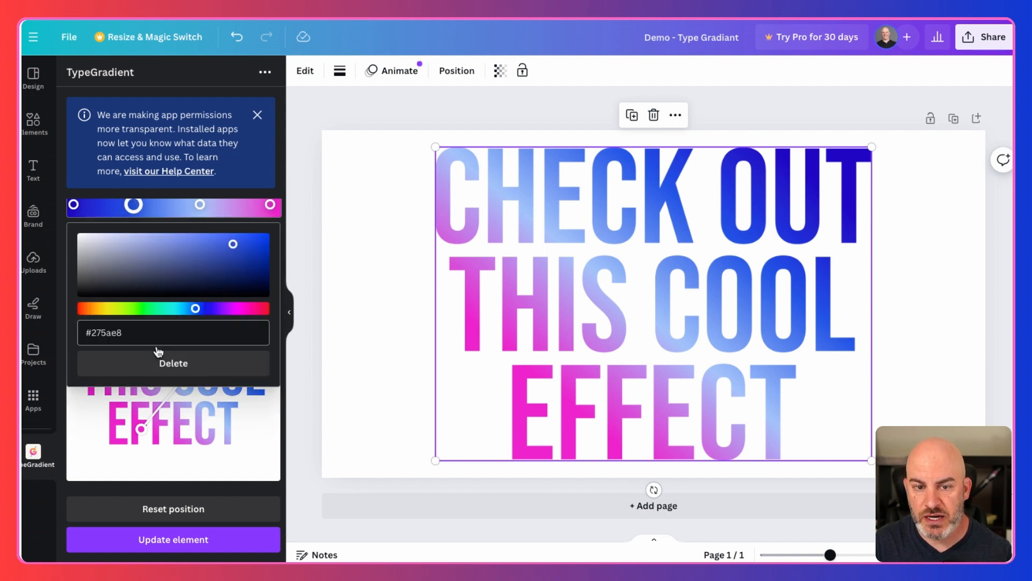
left_click(160, 365)
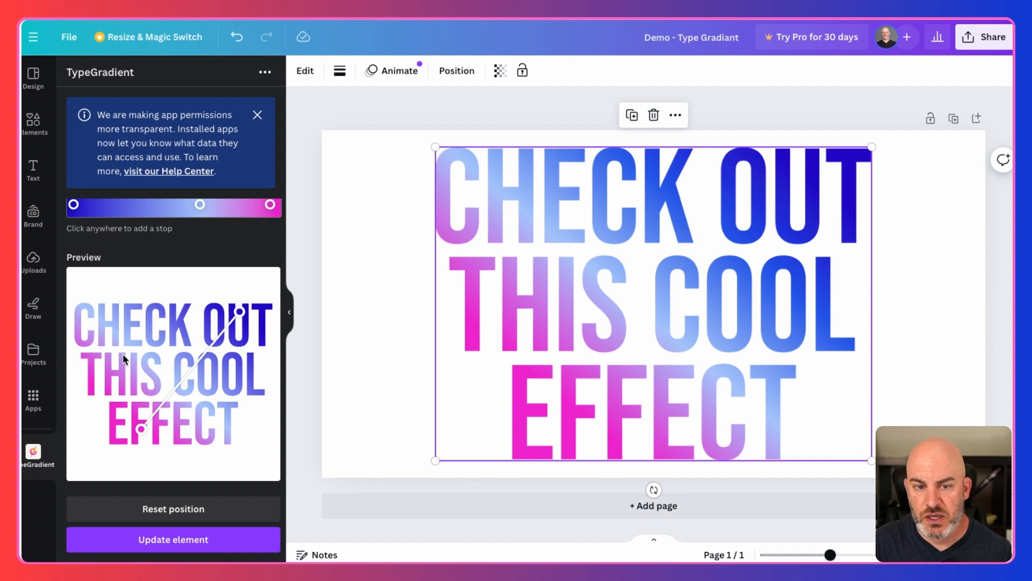
left_click_drag(142, 429, 120, 441)
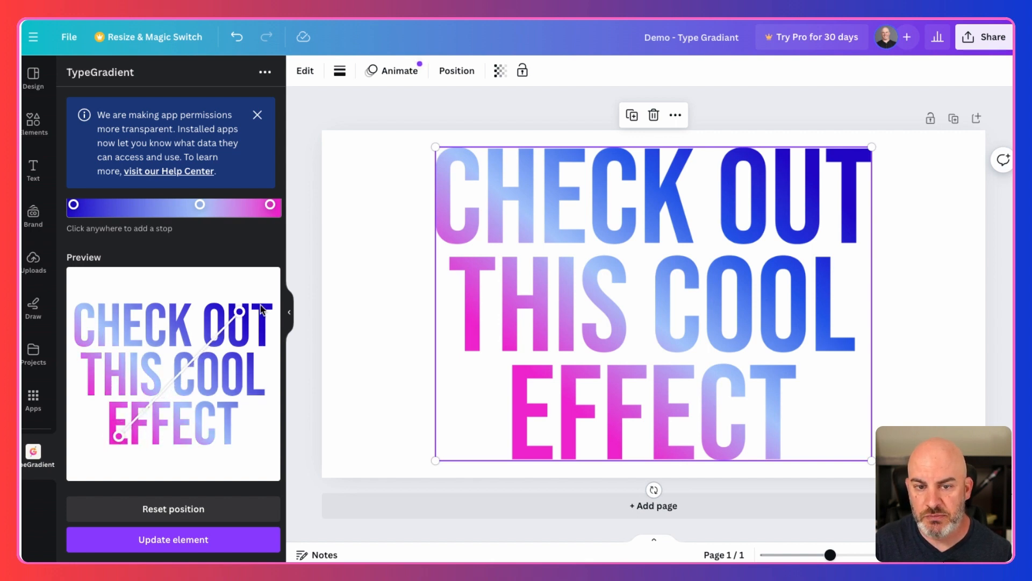
left_click_drag(119, 437, 134, 423)
scroll(131, 468, "down", 2)
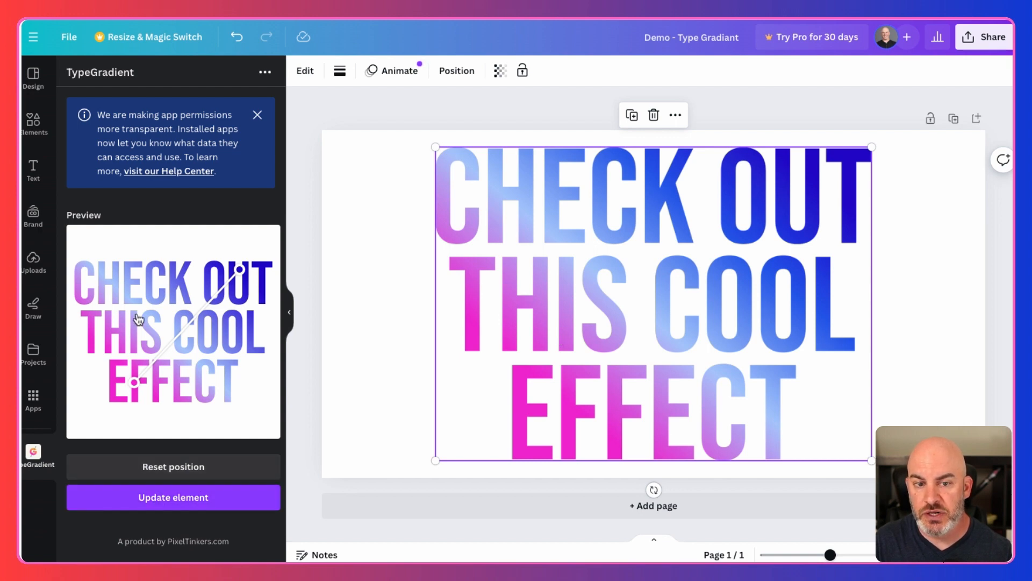
left_click(163, 503)
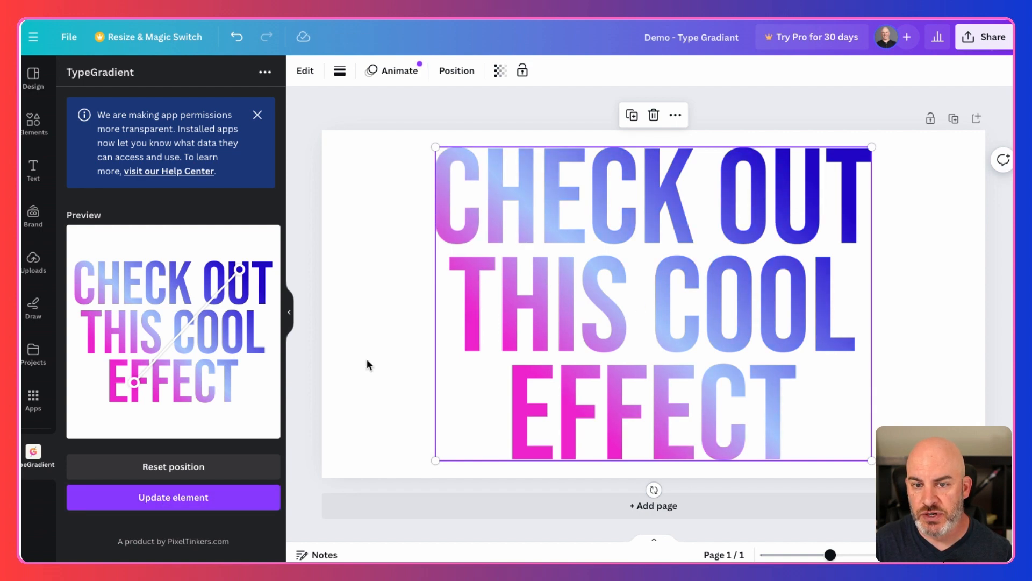
Angle the gradient from the "H" of "CHECK" down to the "C" of "EFFECT" and update the text on the page
left_click_drag(239, 269, 116, 268)
left_click_drag(138, 385, 213, 398)
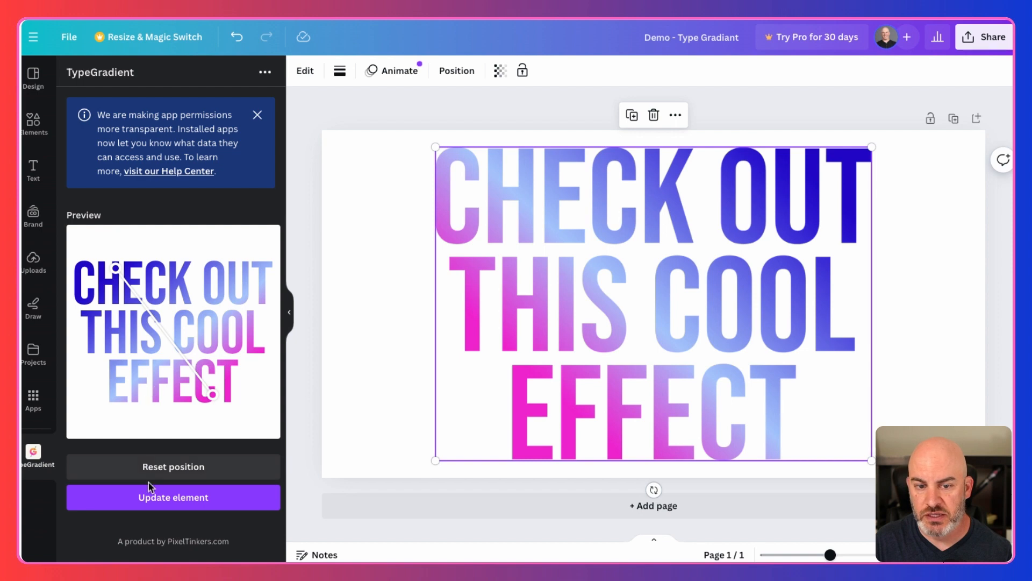
left_click(161, 506)
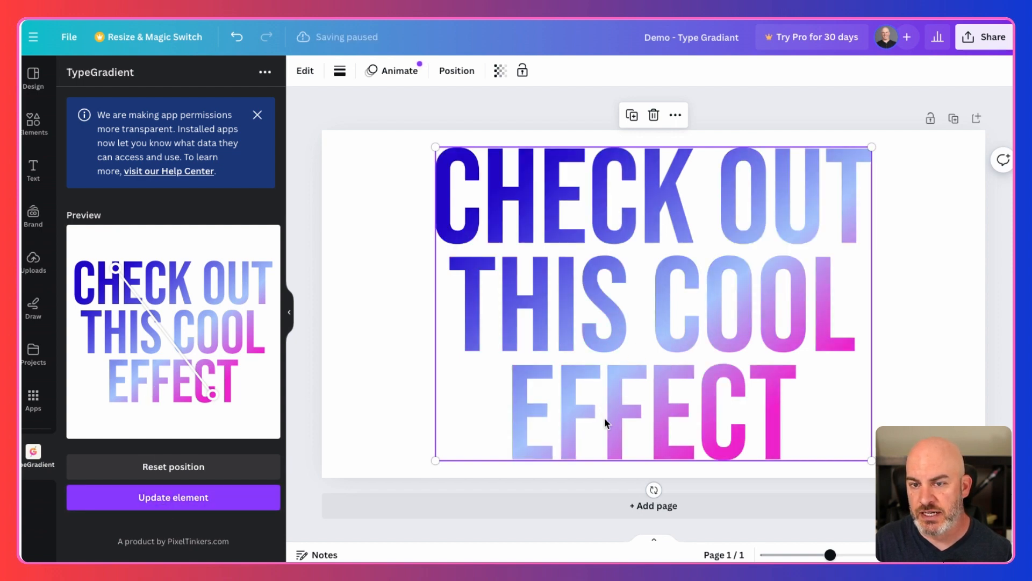
Angle the gradient from the "T" of "OUT" down to the first "F" of "EFFECT" and update the text on the page
left_click_drag(115, 267, 183, 277)
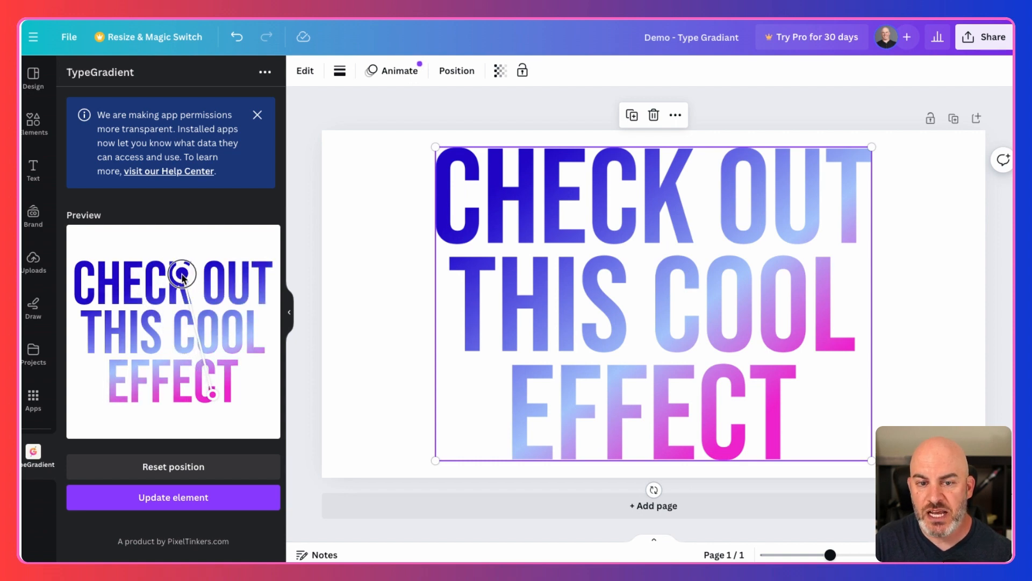
left_click_drag(213, 395, 124, 399)
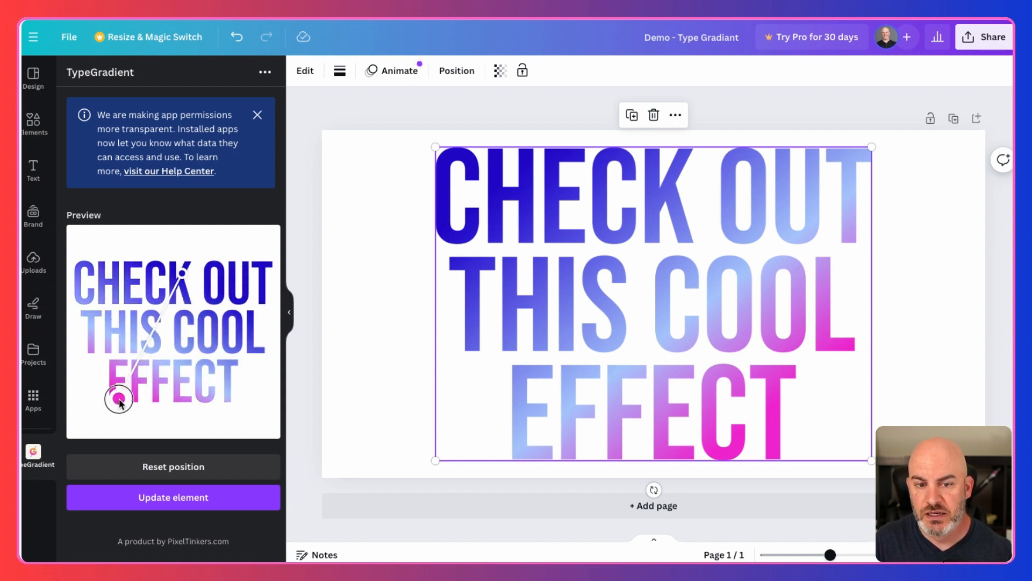
left_click_drag(182, 274, 256, 278)
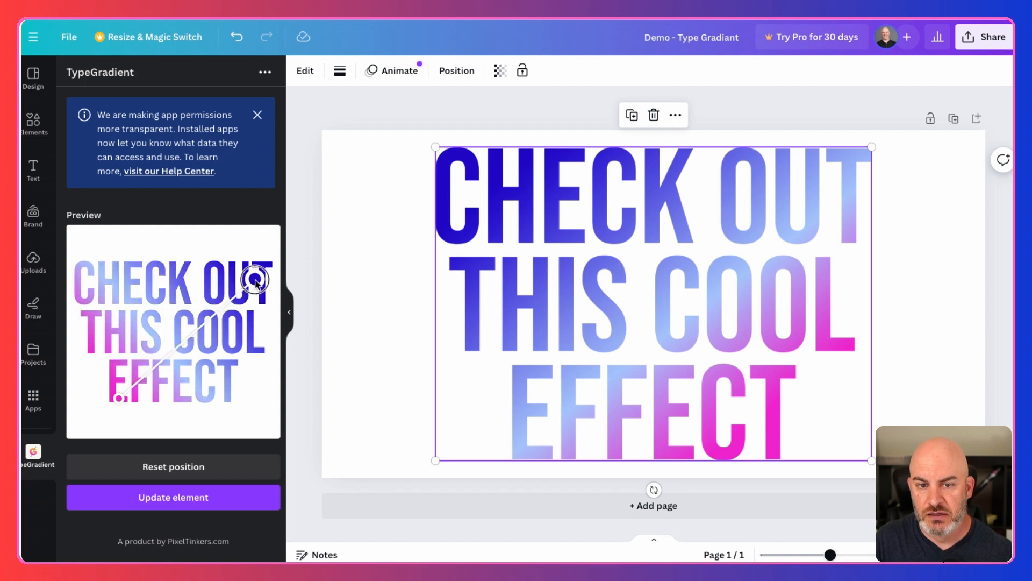
left_click_drag(115, 401, 146, 375)
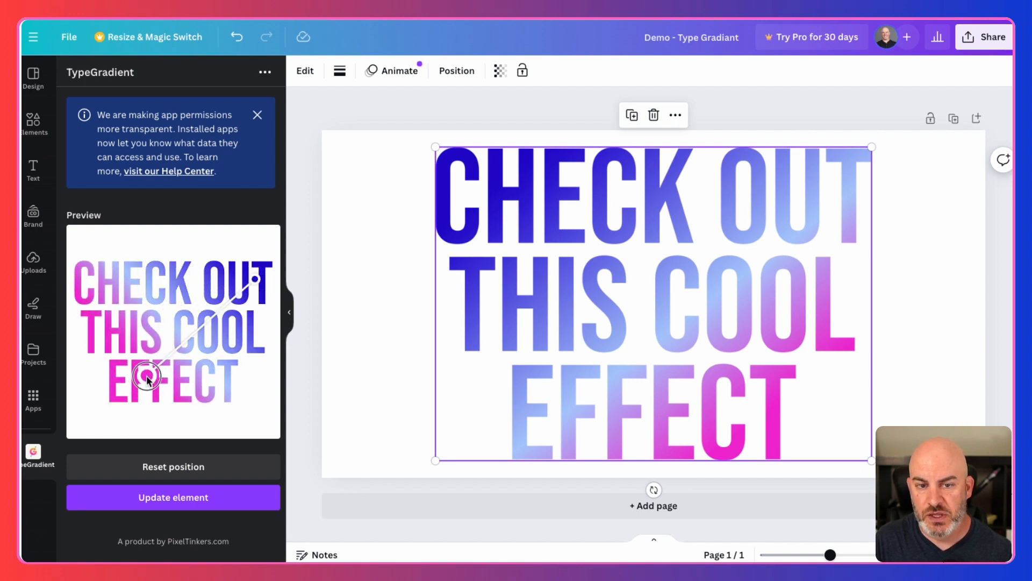
left_click(164, 499)
Move the gradient text to the page's upper-left corner and shrink it to about 40% of the page width
left_click_drag(629, 330, 532, 316)
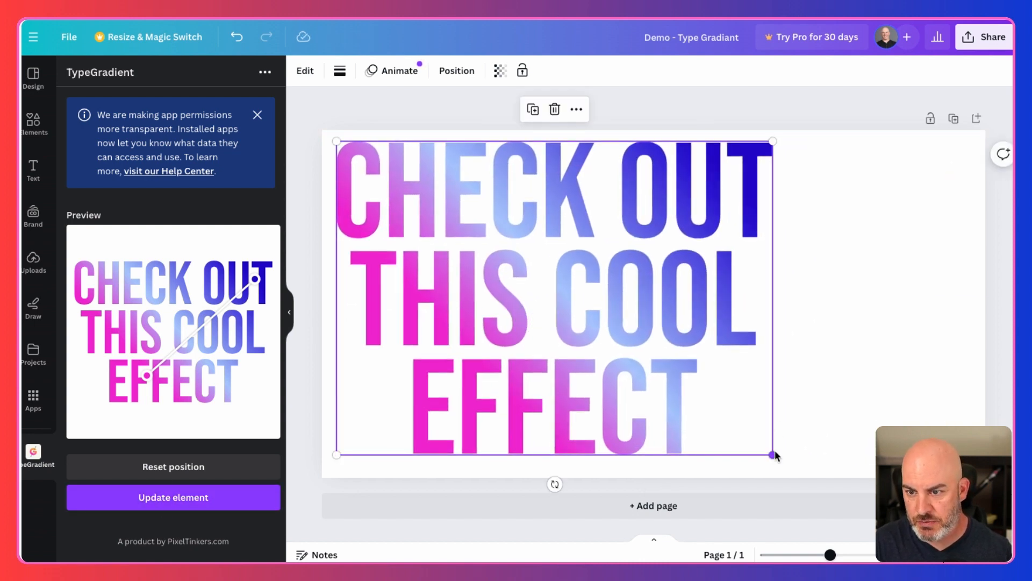
left_click_drag(773, 454, 610, 337)
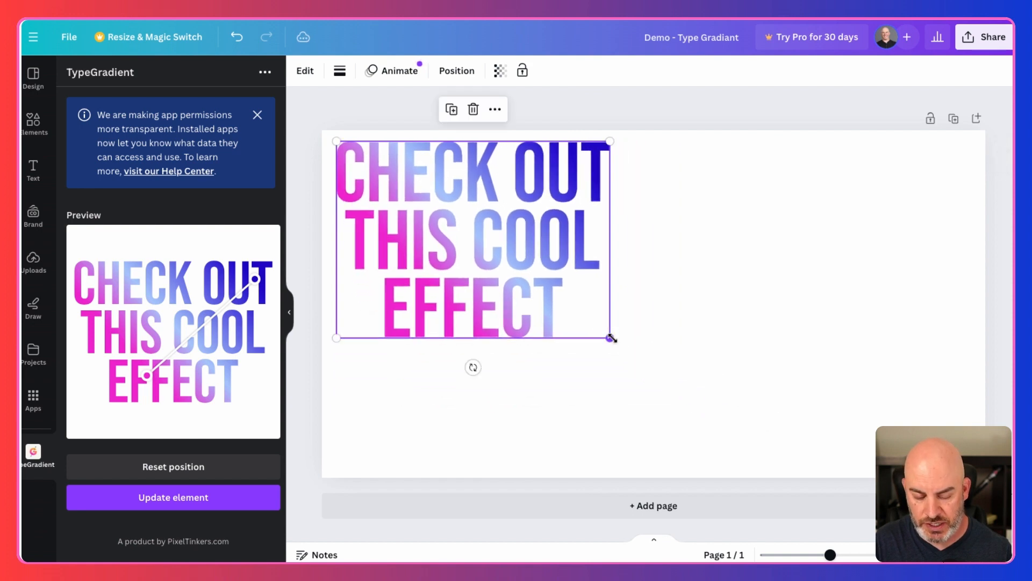
left_click(463, 408)
left_click(438, 273)
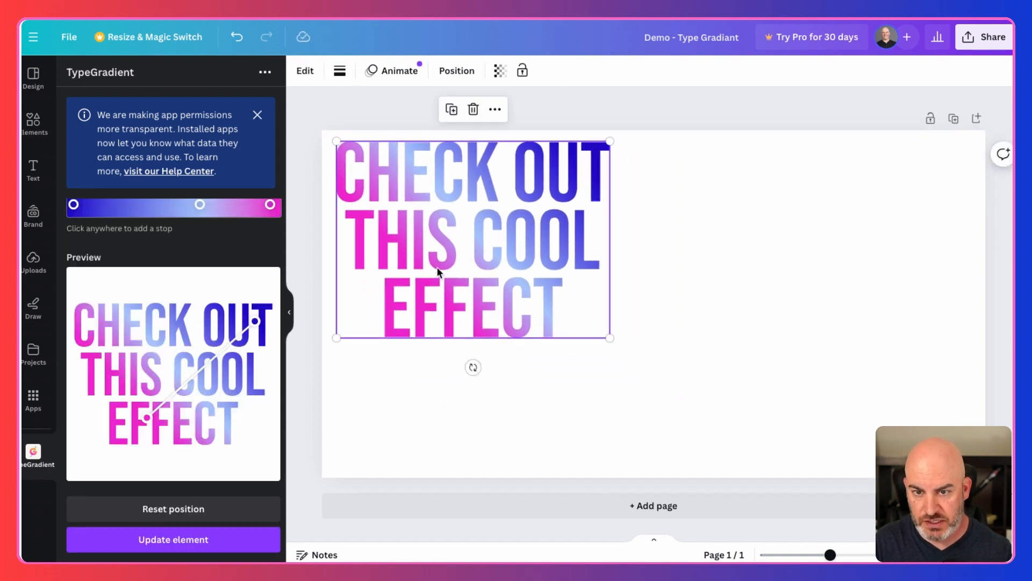
Duplicate the text on the right half of the page and make the copy's gradient vertical, dark blue above and pink below
left_click_drag(437, 273, 811, 368)
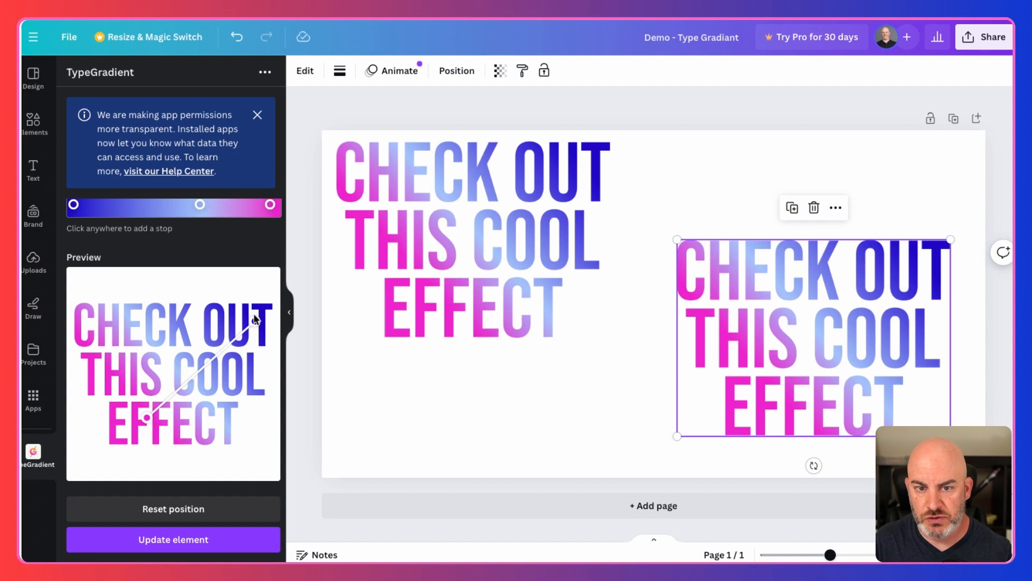
left_click_drag(255, 321, 150, 320)
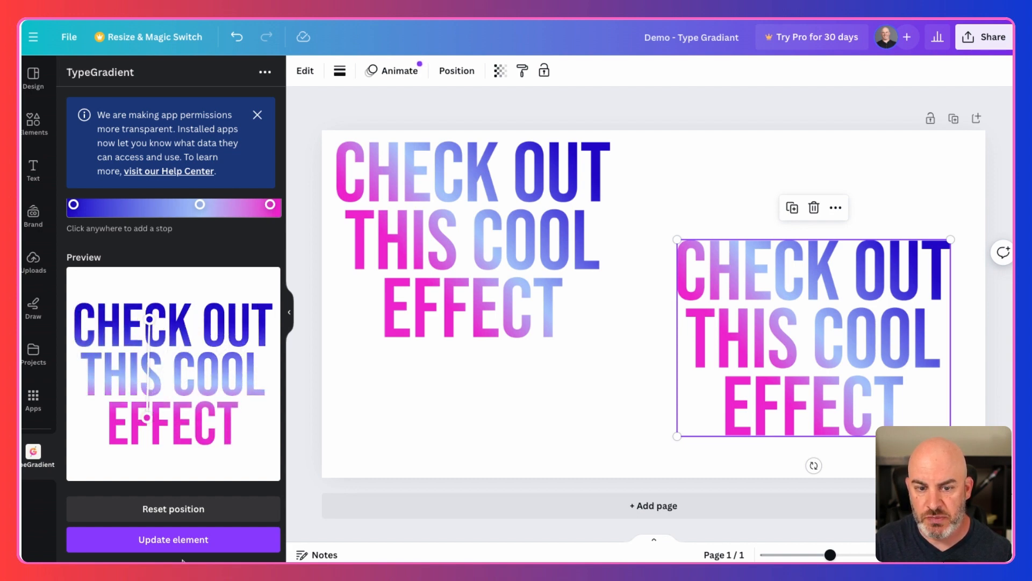
left_click(185, 541)
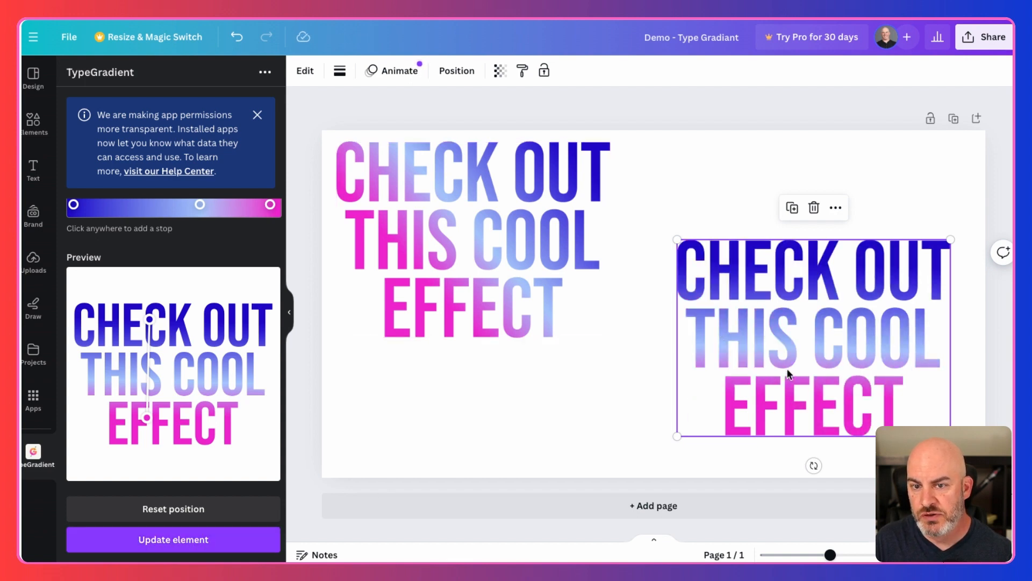
left_click(801, 302)
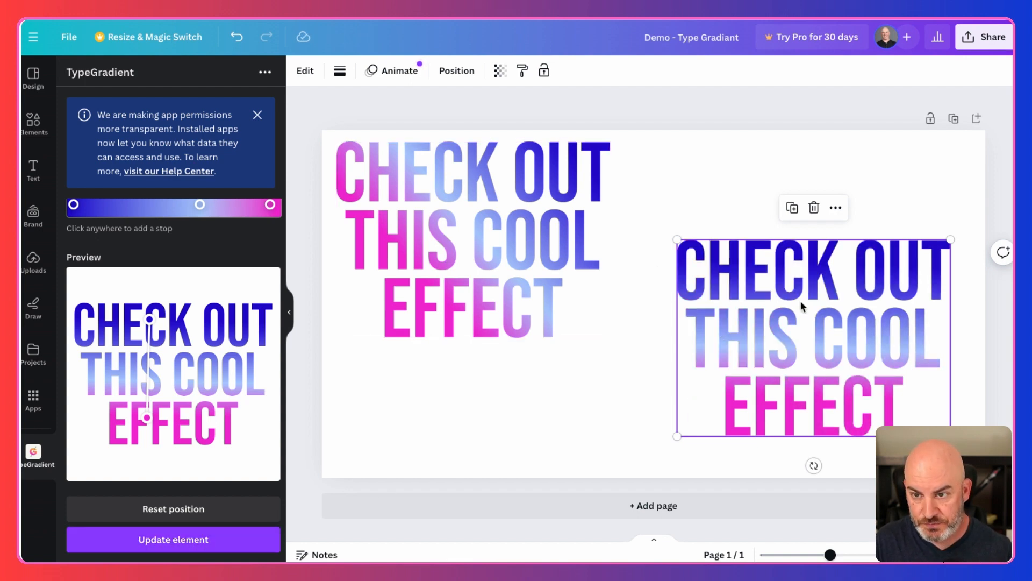
Move the vertical-gradient copy to the page's upper right, slightly lower than the original text
left_click_drag(800, 331, 808, 238)
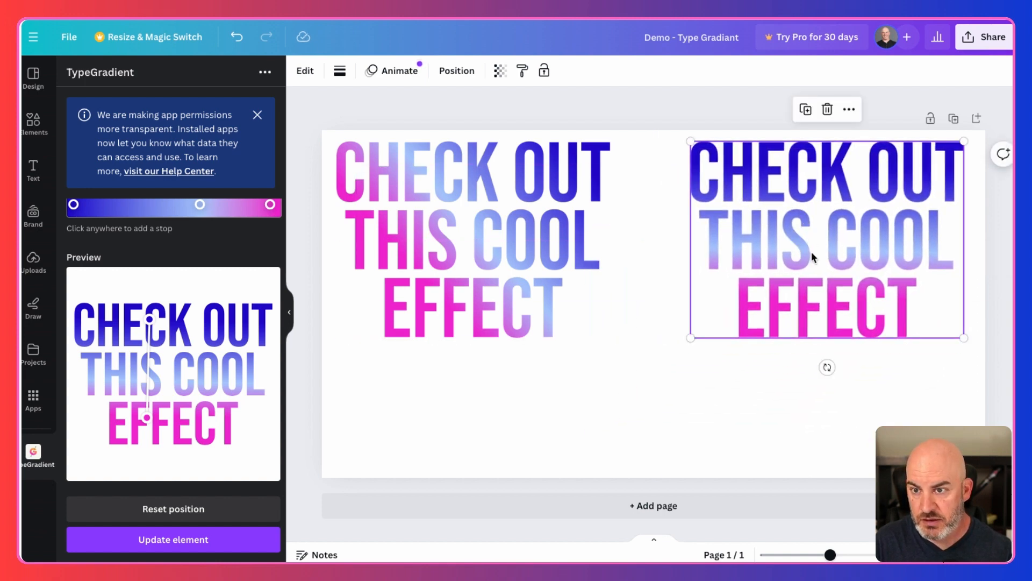
left_click_drag(819, 264, 807, 288)
left_click(713, 427)
left_click(793, 281)
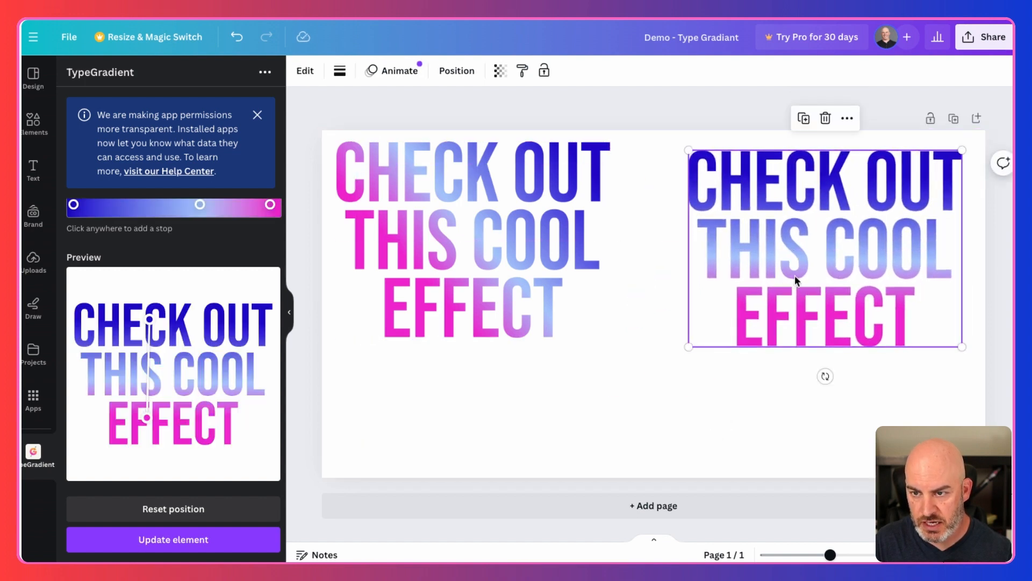
Duplicate the vertical-gradient text, shrink the new copy to about a quarter of the page width and place it at the bottom center
key("ctrl+d")
left_click_drag(823, 272, 628, 404)
left_click_drag(503, 293, 599, 364)
left_click_drag(704, 428, 638, 426)
Scale down the two upper texts together, then shrink the right one slightly more and move it close to the page's right edge
left_click(537, 326)
left_click(809, 293, "shift")
left_click_drag(960, 347, 899, 326)
left_click(805, 357)
left_click(769, 279)
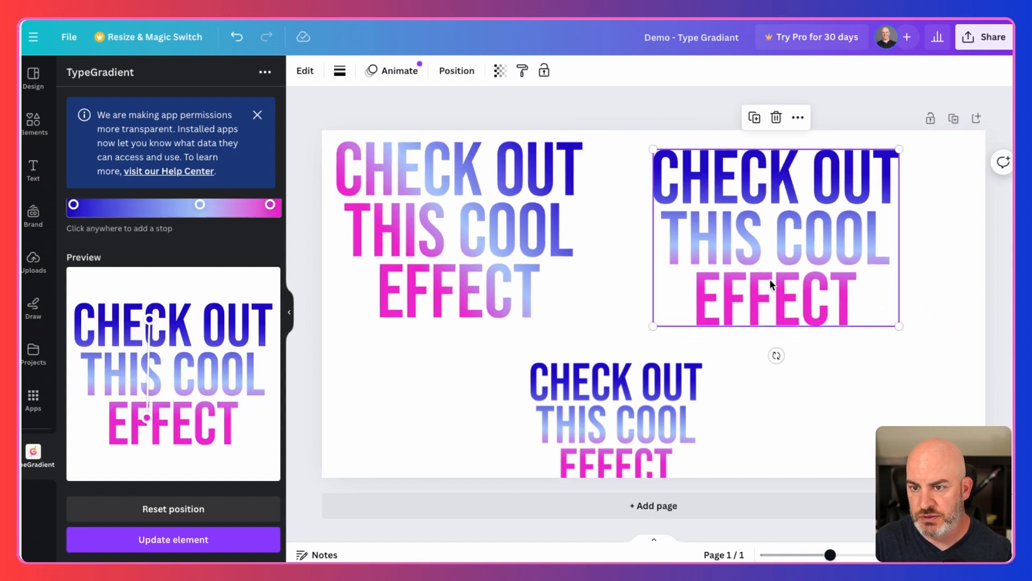
left_click_drag(898, 325, 888, 318)
left_click_drag(780, 252, 848, 247)
Enlarge the third text to about a third of the page width and rest it on the page's bottom edge, near the center
left_click_drag(596, 435, 608, 396)
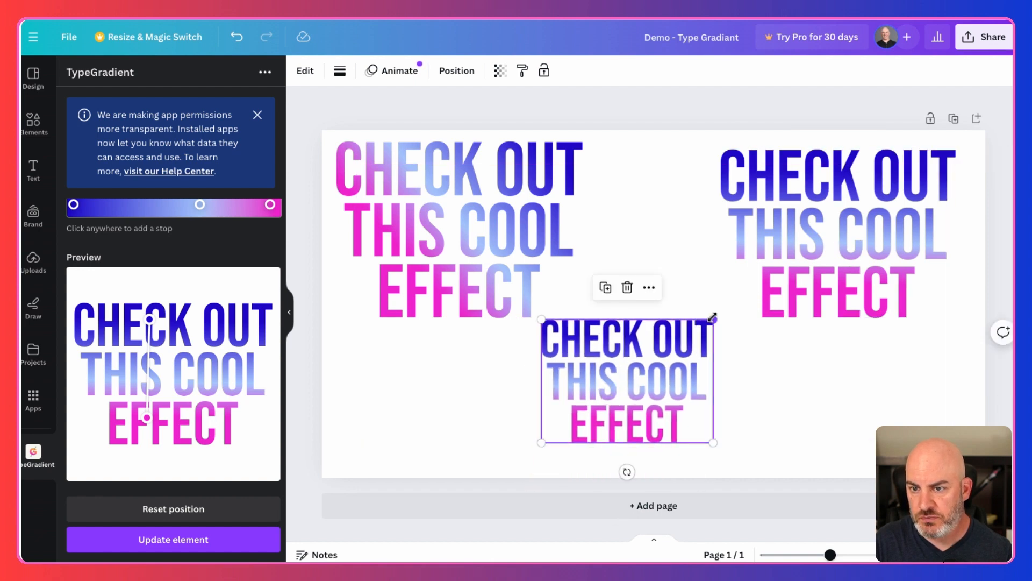
left_click_drag(712, 317, 756, 274)
left_click_drag(690, 346, 687, 387)
Recolor the third text's light blue stop to #a8ecfb and dark blue stop to #09013d, and move the light blue stop slightly toward dark blue
left_click_drag(199, 207, 170, 224)
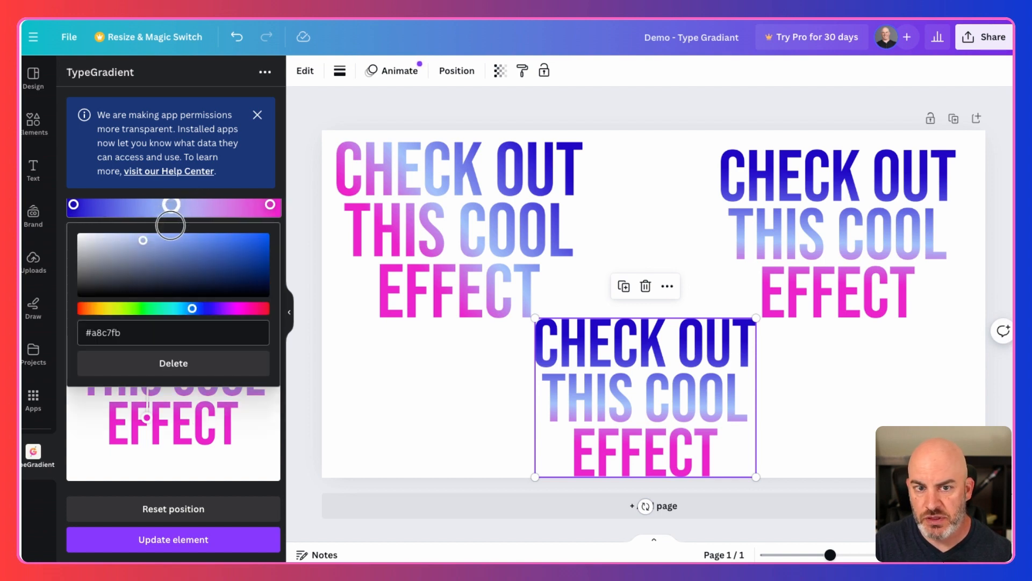
left_click_drag(197, 314, 178, 310)
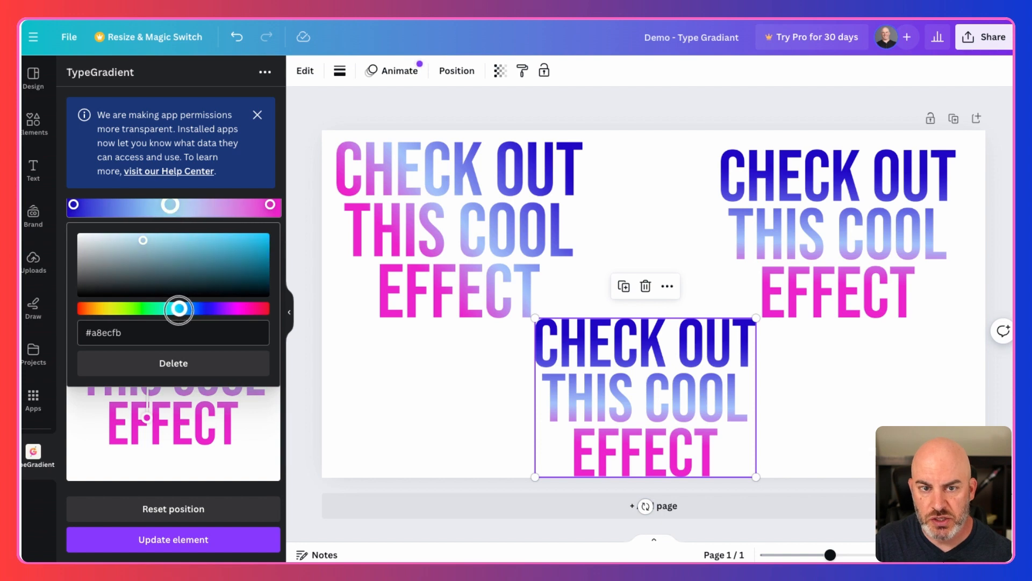
left_click(76, 207)
left_click_drag(263, 245, 260, 278)
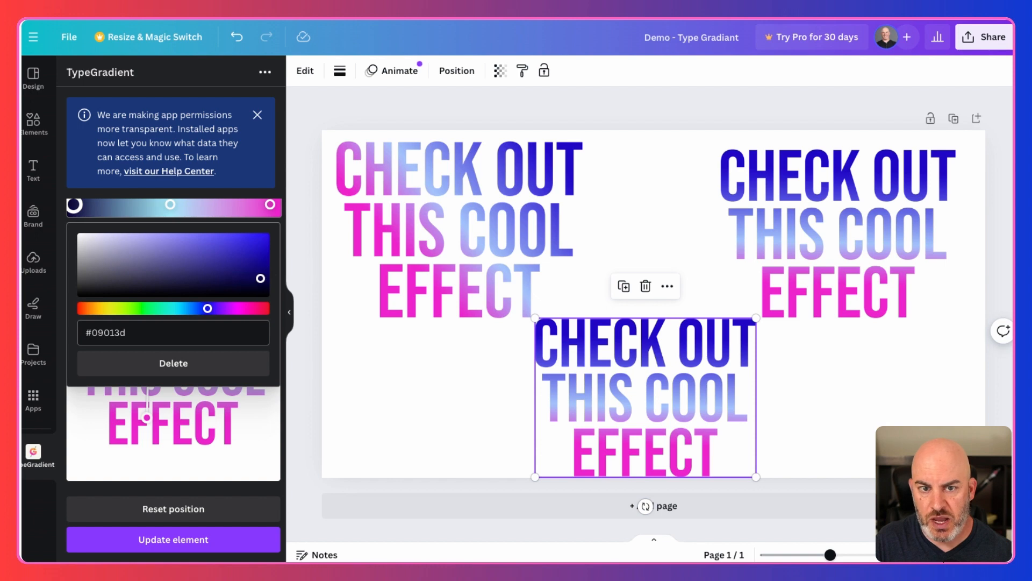
left_click_drag(175, 209, 187, 222)
left_click(252, 207)
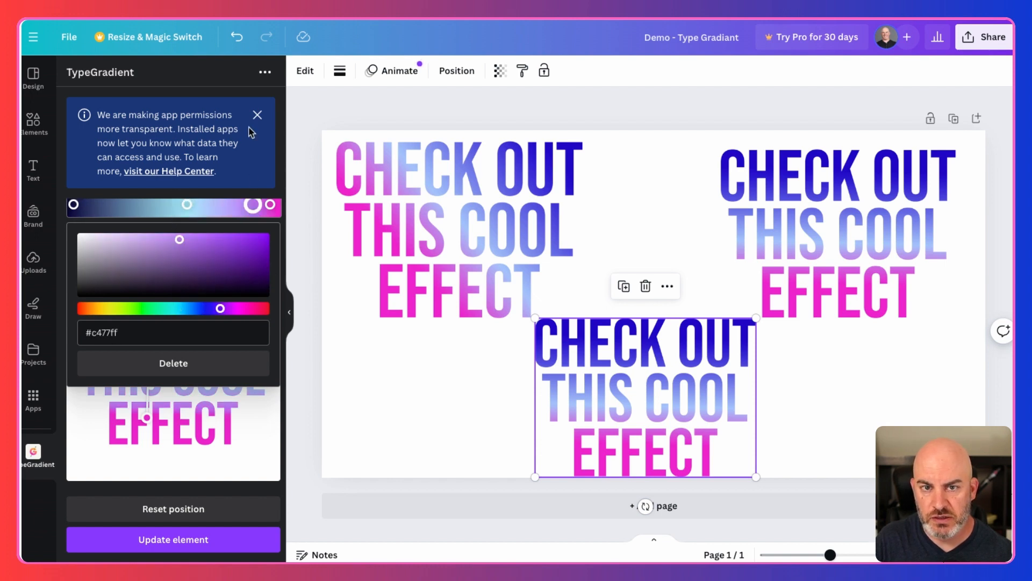
left_click(258, 114)
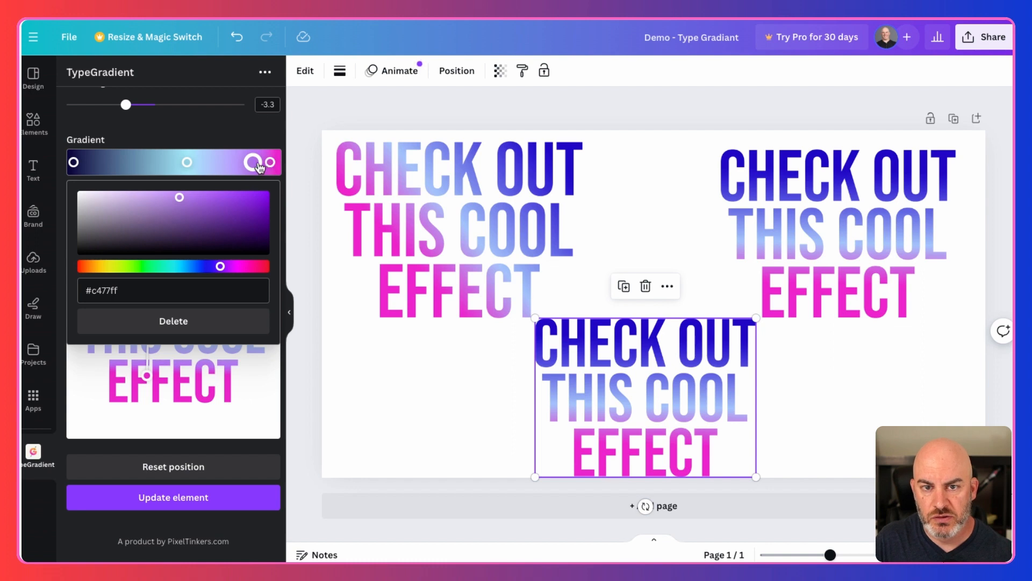
left_click(174, 321)
Set the pink end stop's color to #f700d0
left_click(270, 163)
left_click_drag(234, 203, 263, 199)
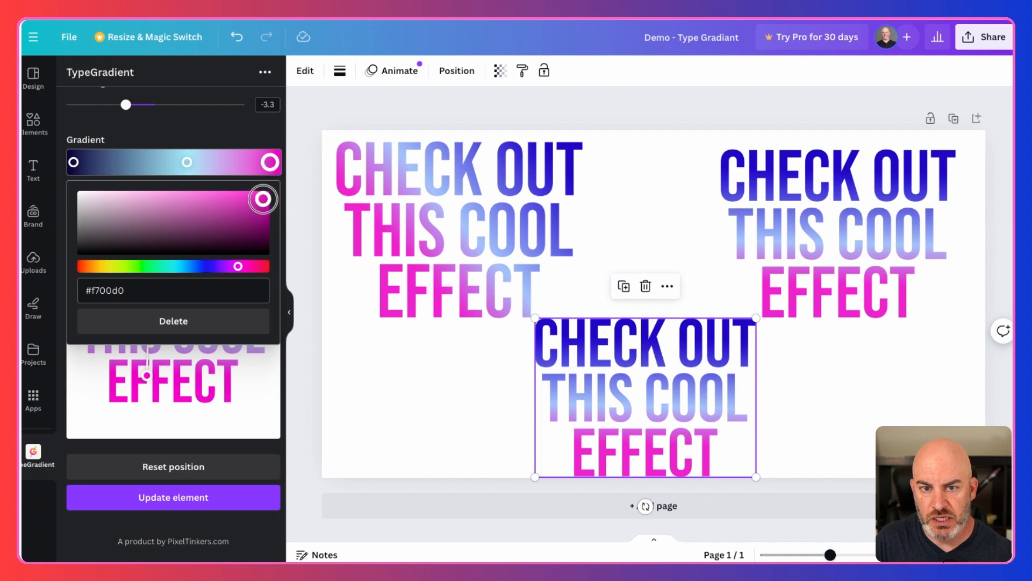
left_click(226, 135)
Angle the gradient from the "O" of "OUT" down to the second "F" of "EFFECT" and update the third text on the page
left_click_drag(149, 277, 197, 293)
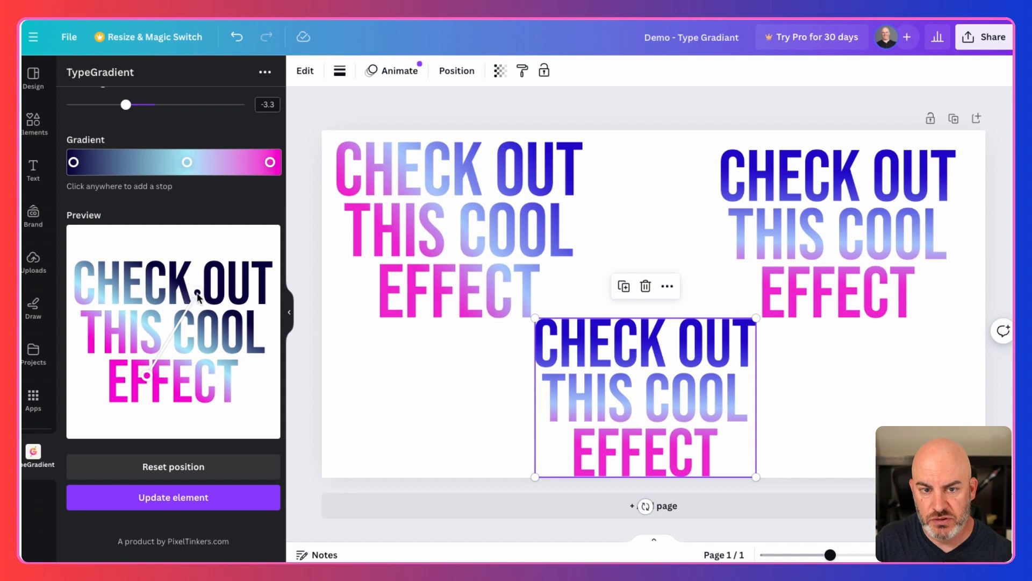
left_click_drag(150, 374, 130, 392)
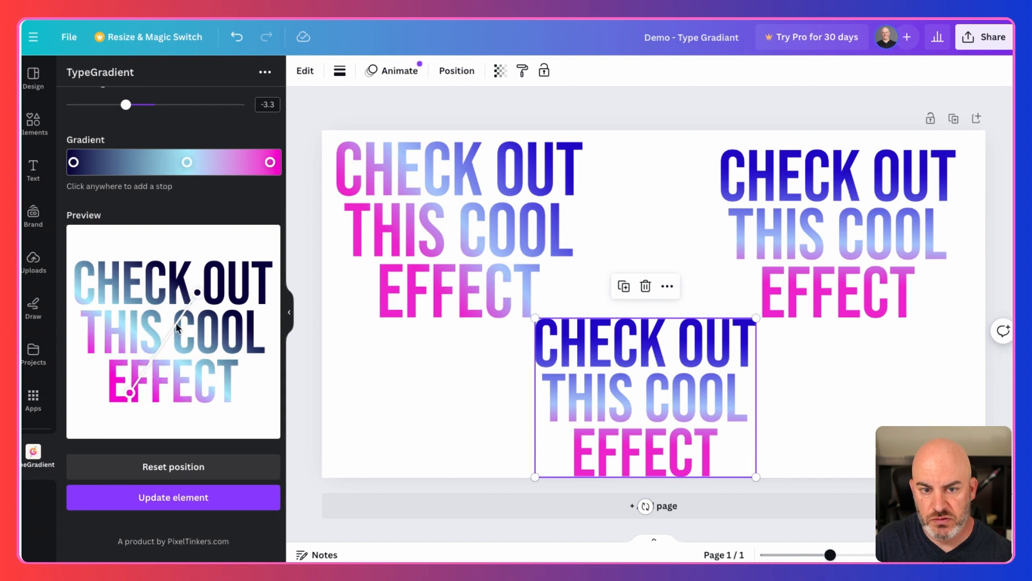
mouse_move(198, 293)
left_mouse_down()
mouse_move(219, 281)
mouse_move(205, 293)
left_mouse_up()
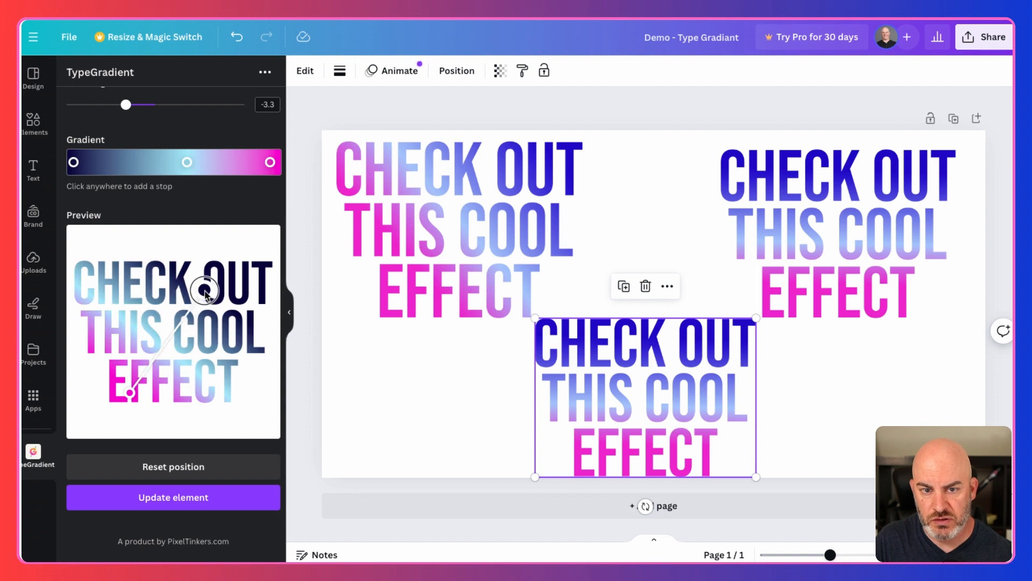
left_click_drag(132, 395, 154, 397)
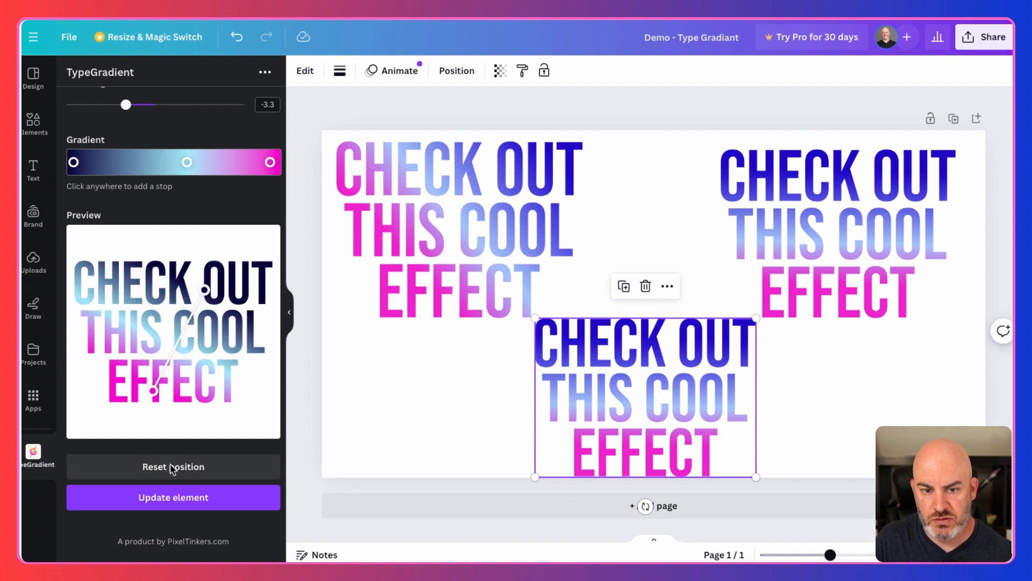
left_click(177, 499)
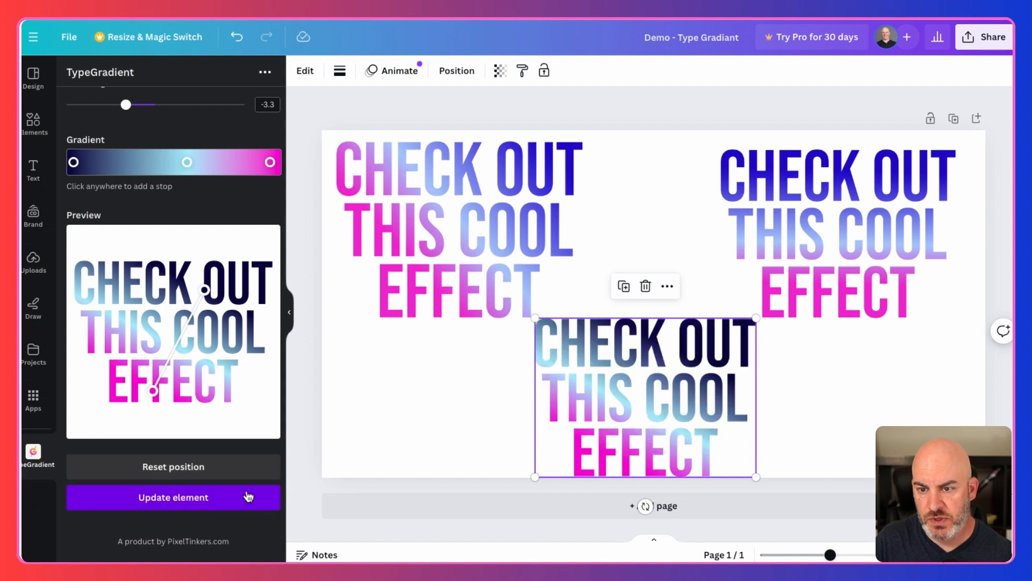
Nudge the bottom text slightly up and to the right, just clear of the page's bottom edge, and deselect it
left_click_drag(670, 374, 678, 370)
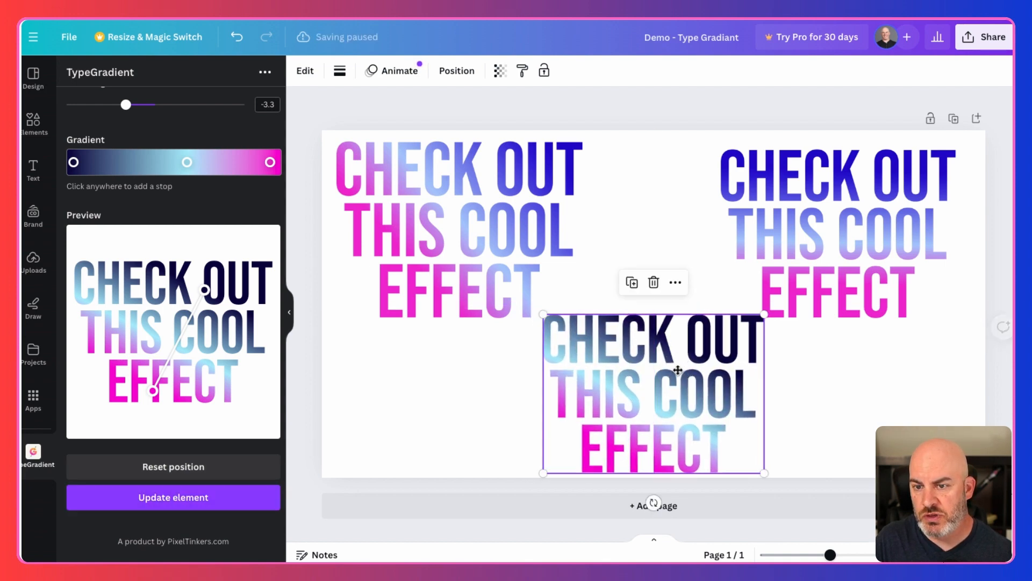
left_click(479, 421)
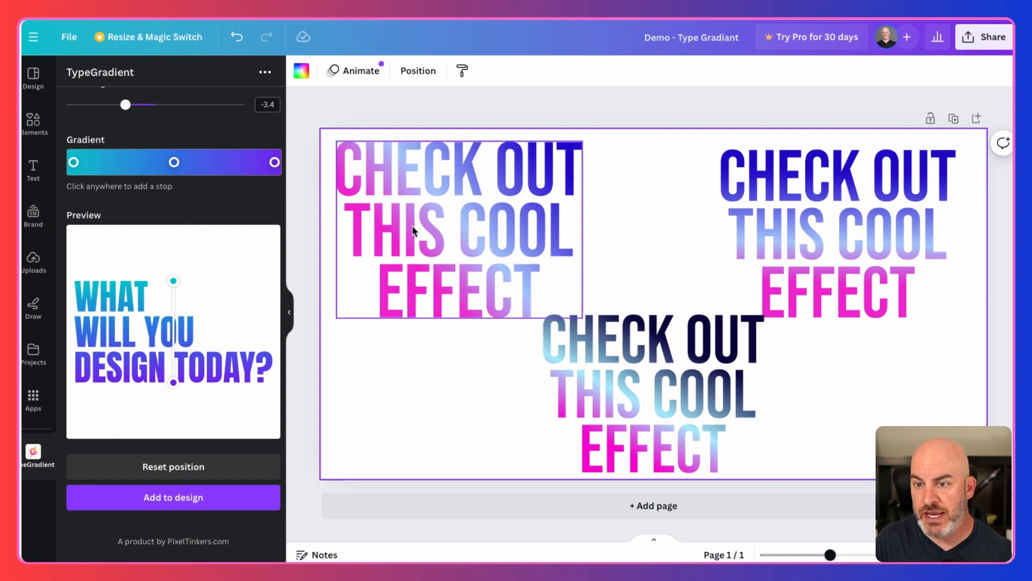
Replace the bottom text's wording with "This Is Neat", one word per line, and update it on the page
left_click(603, 382)
scroll(121, 216, "up", 5)
left_click(110, 163)
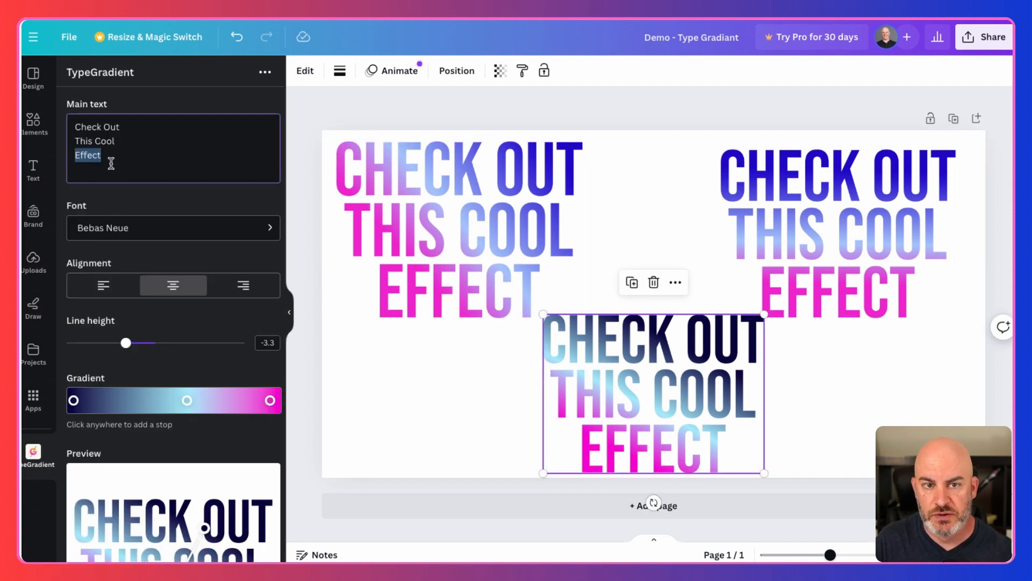
key("ctrl+a")
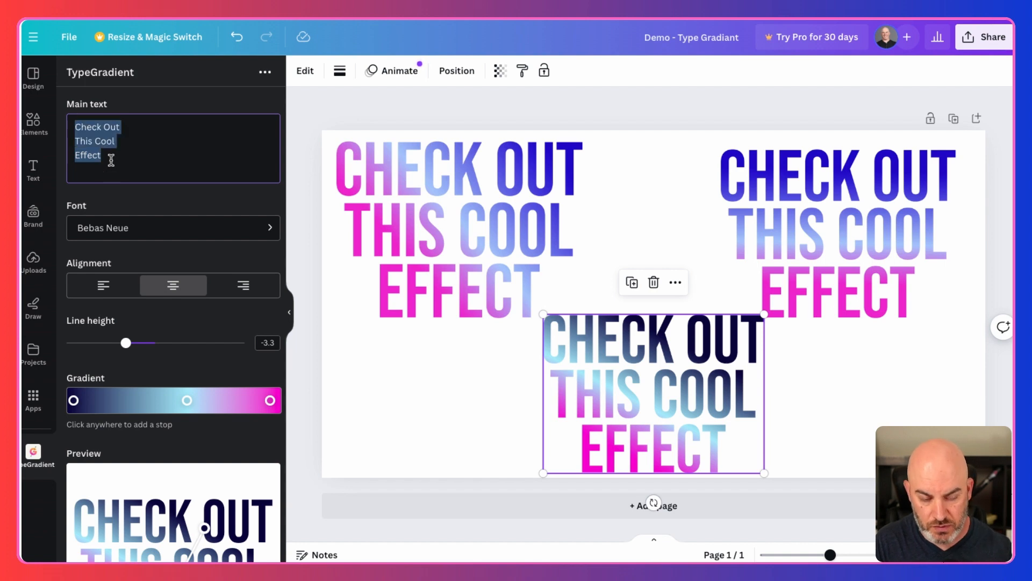
type("This")
key("Return")
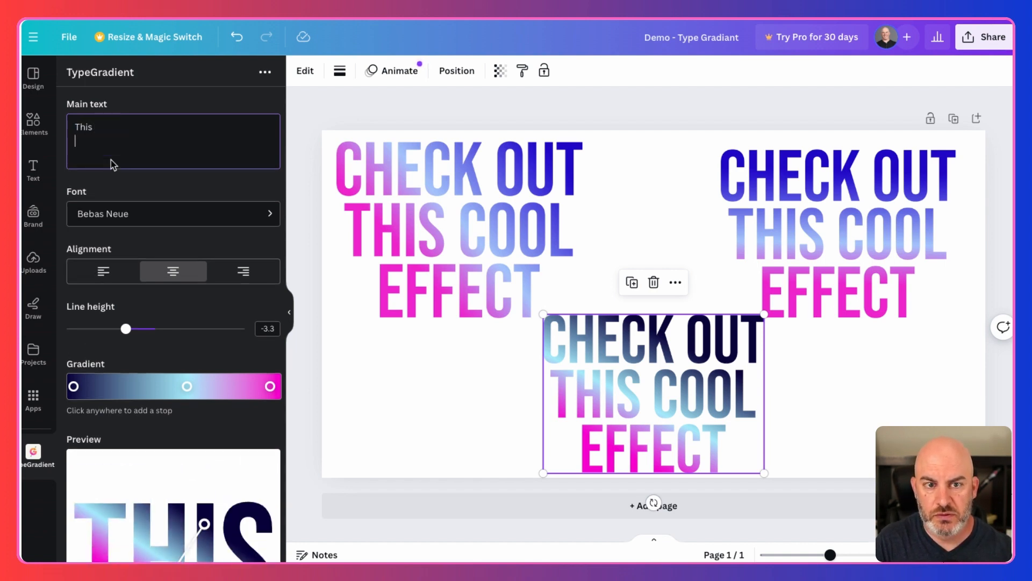
type("Is")
key("Return")
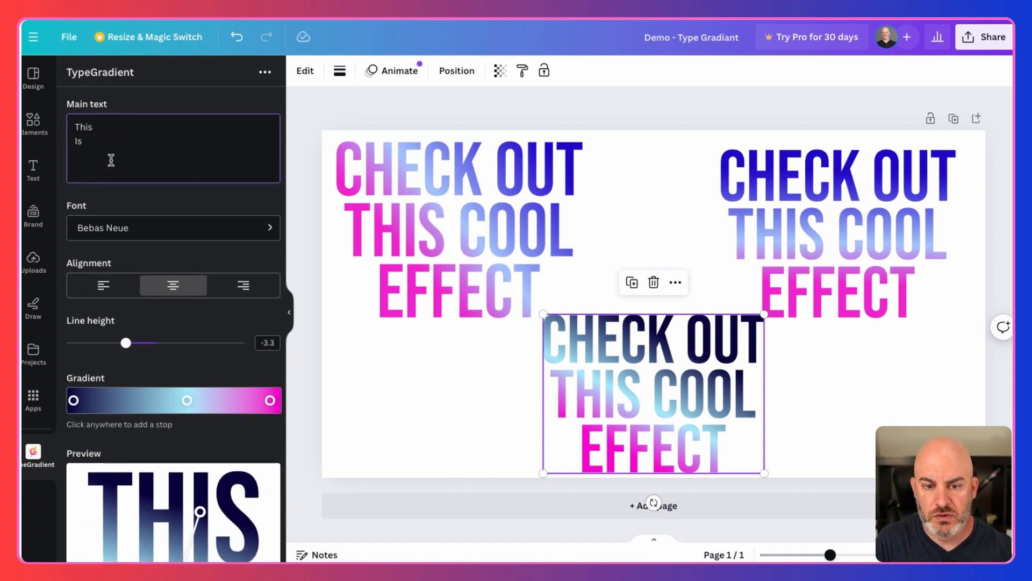
type("Neat")
scroll(157, 262, "down", 5)
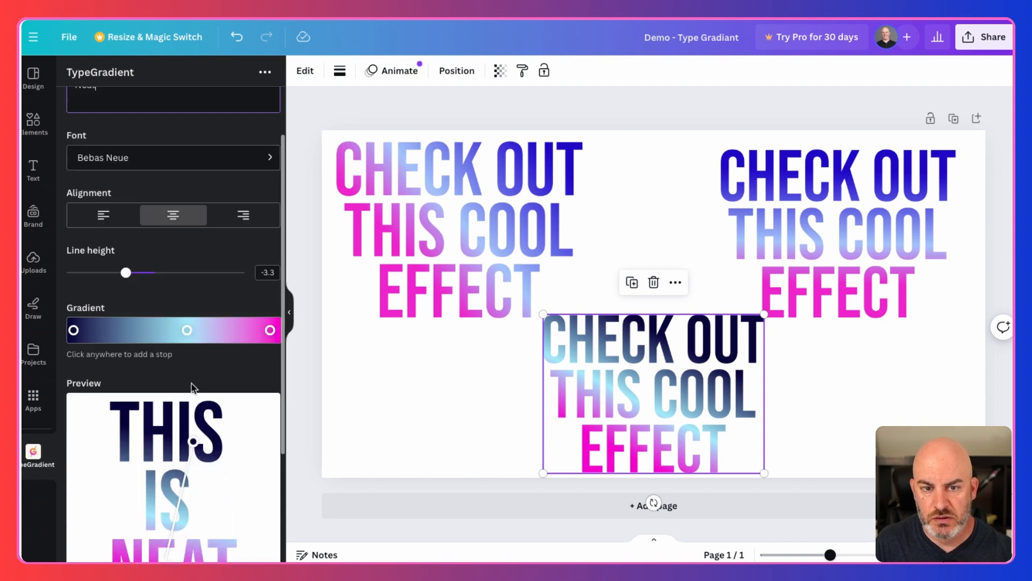
left_click(185, 500)
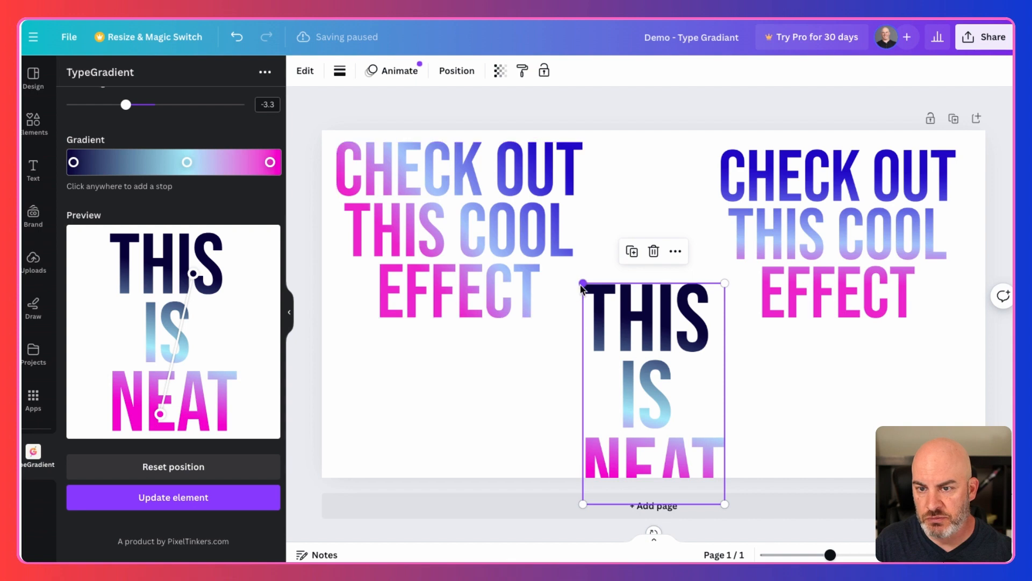
Set the "This Is Neat" text's line height to -3.8 and scale the text down so it fits within the page
scroll(127, 323, "up", 3)
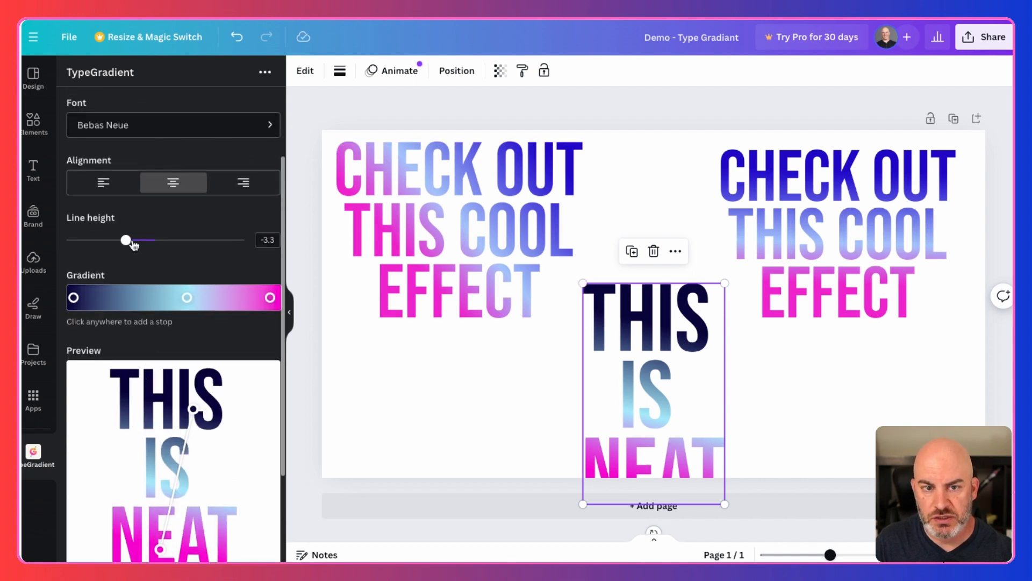
mouse_move(126, 240)
left_mouse_down()
mouse_move(138, 240)
mouse_move(111, 240)
mouse_move(122, 241)
left_mouse_up()
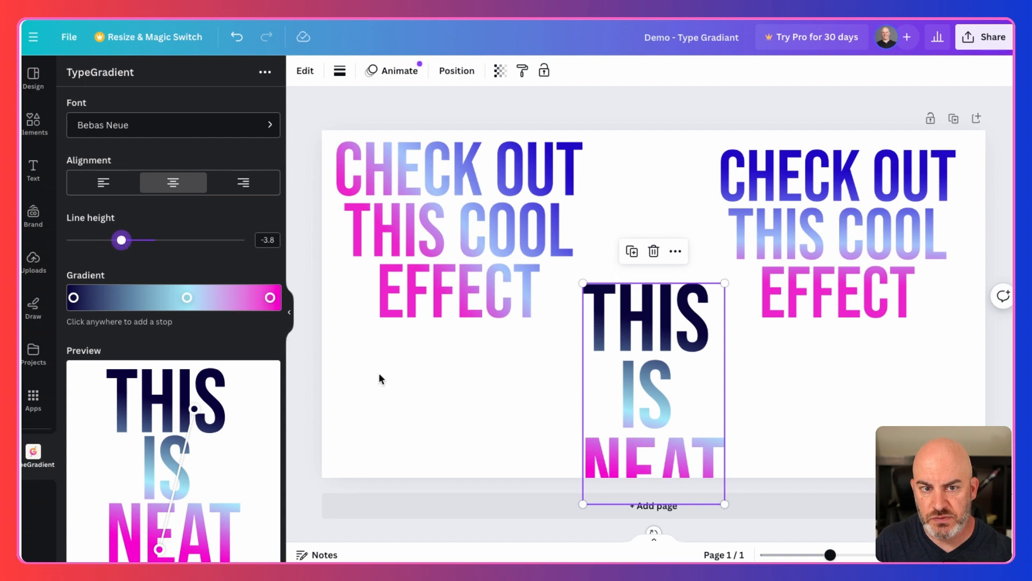
left_click_drag(721, 504, 694, 442)
left_click_drag(652, 380, 681, 386)
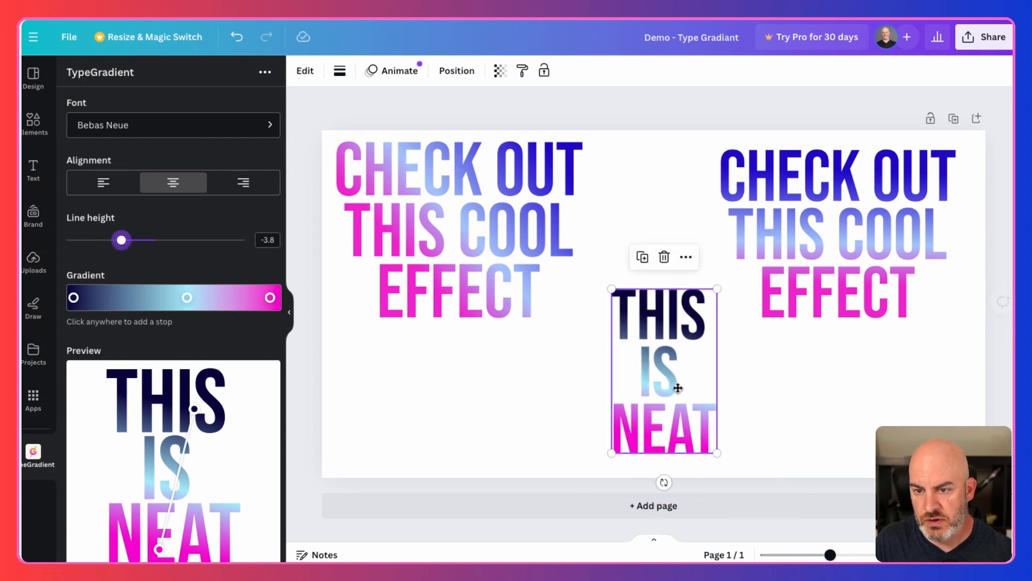
Apply the new line height to the "This Is Neat" text on the page, shift it slightly left, and deselect it
scroll(167, 418, "down", 3)
left_click(138, 502)
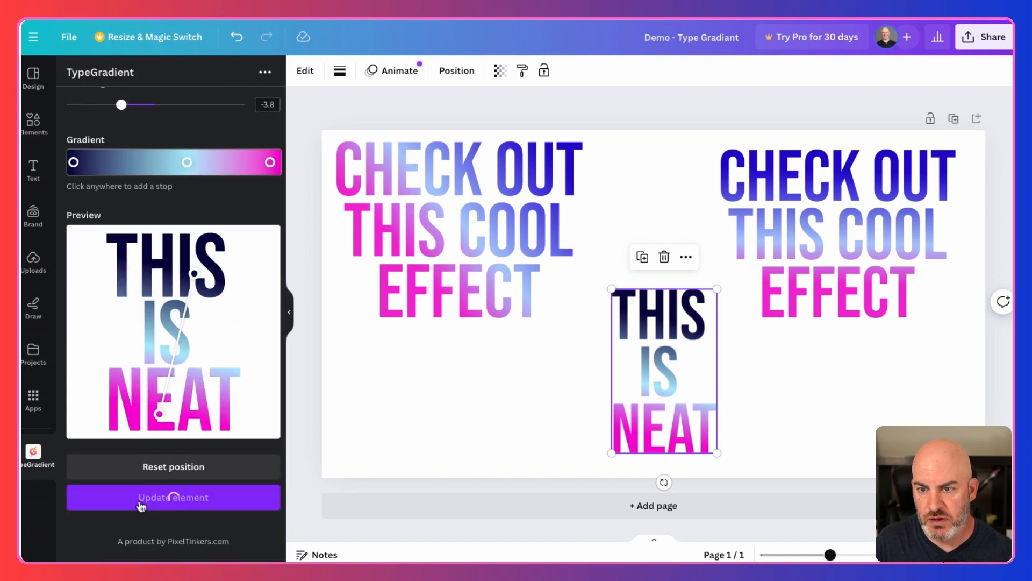
left_click_drag(647, 383, 625, 387)
left_click(553, 399)
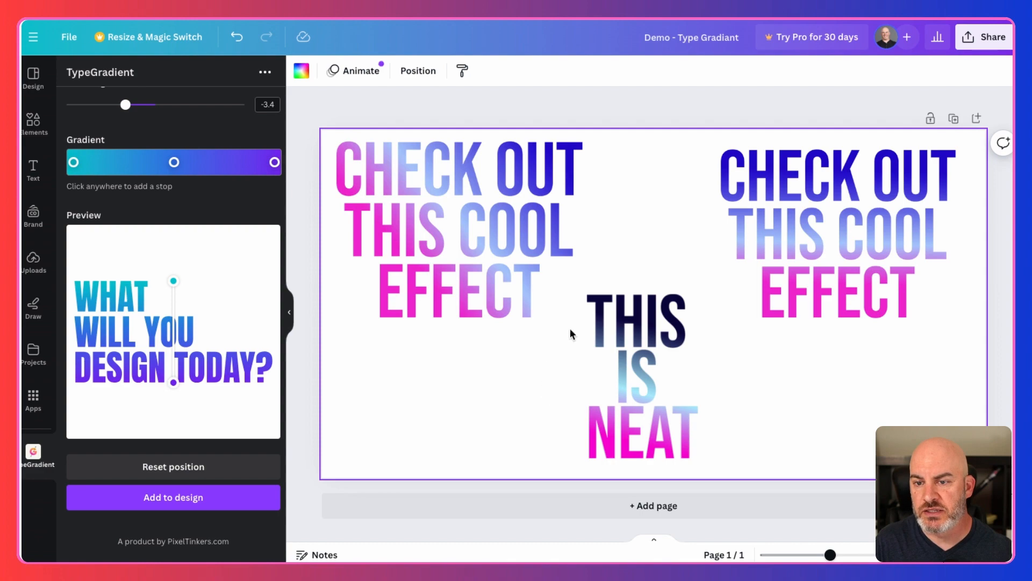